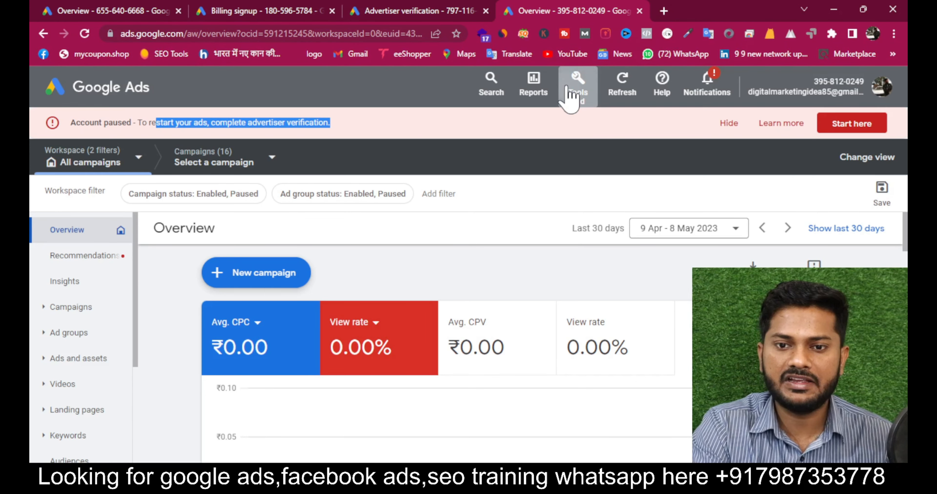
# - Glance at Tools and settings, then start advertiser verification from the Account paused banner
pyautogui.click(569, 96)
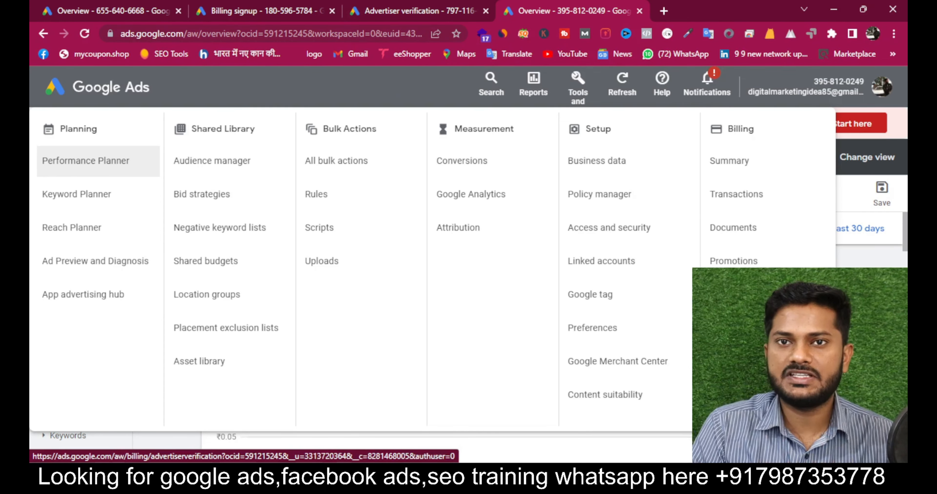
pyautogui.click(869, 290)
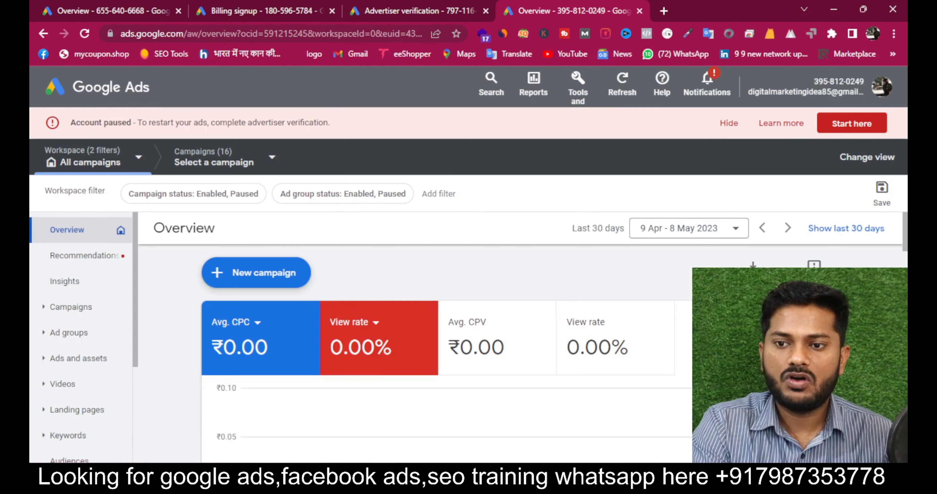
pyautogui.click(857, 127)
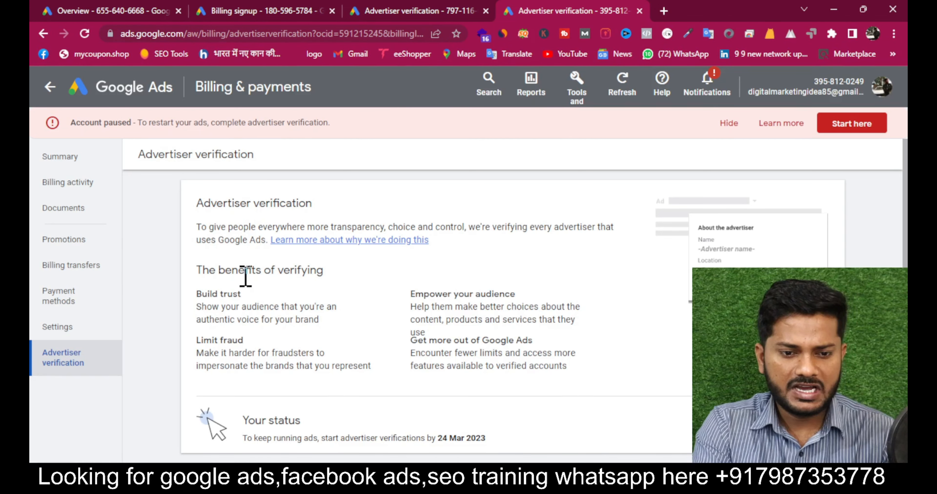
# - Highlight the benefits-of-verifying heading and the Build trust benefit
pyautogui.moveTo(230, 275); pyautogui.dragTo(437, 266)
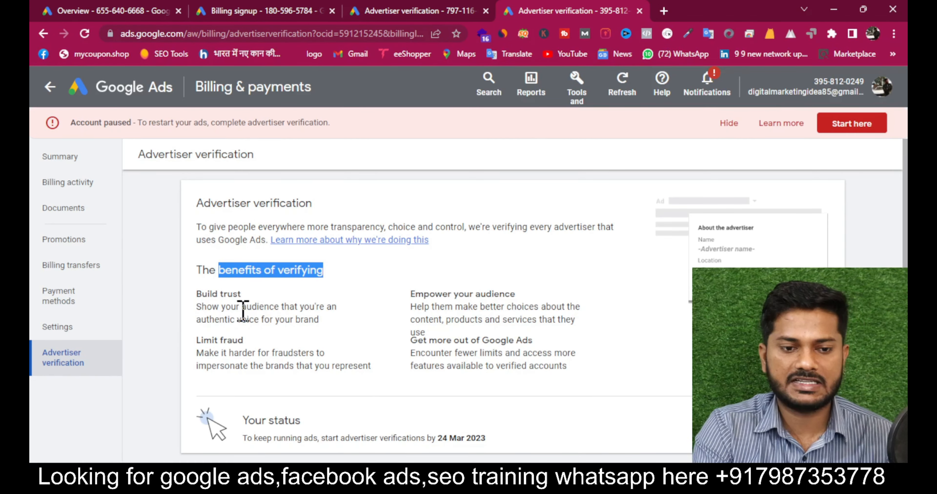
pyautogui.tripleClick(220, 296)
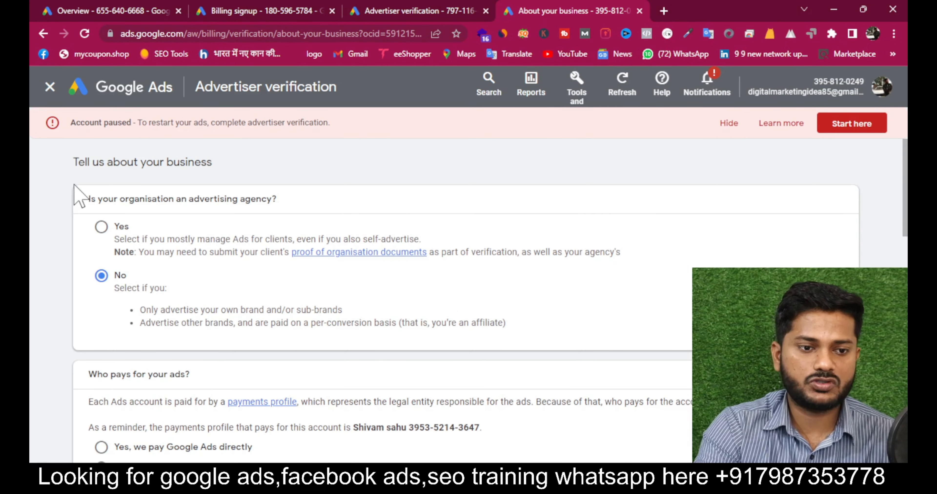
# - Highlight the Tell us about your business heading and the advertising agency question
pyautogui.moveTo(73, 162); pyautogui.dragTo(339, 167)
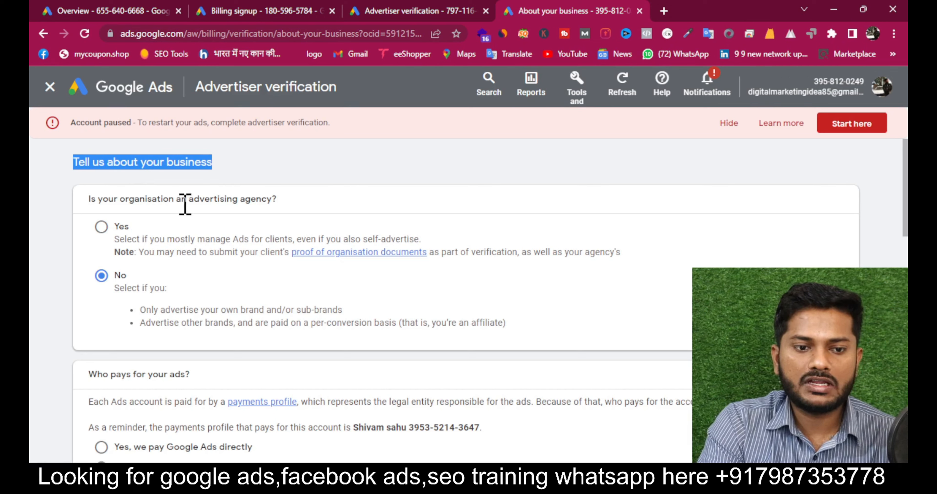
pyautogui.moveTo(186, 201); pyautogui.dragTo(384, 188)
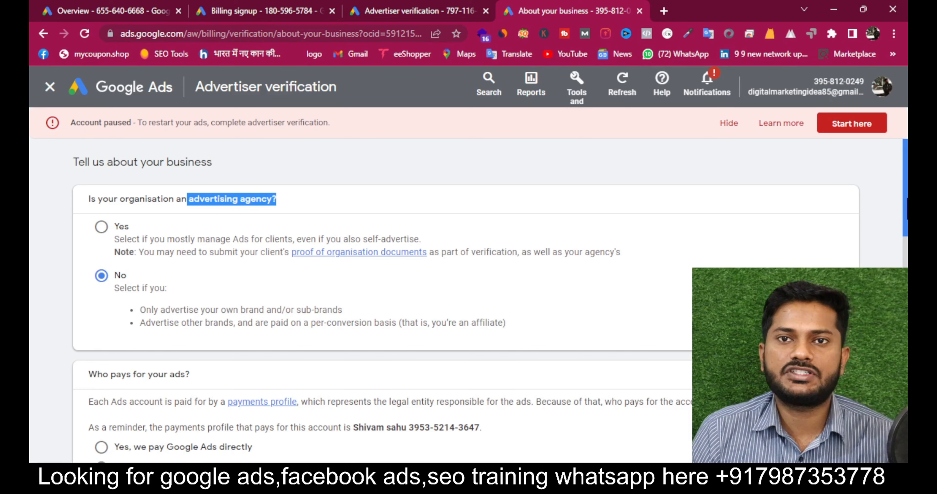
pyautogui.moveTo(907, 198); pyautogui.dragTo(904, 251)
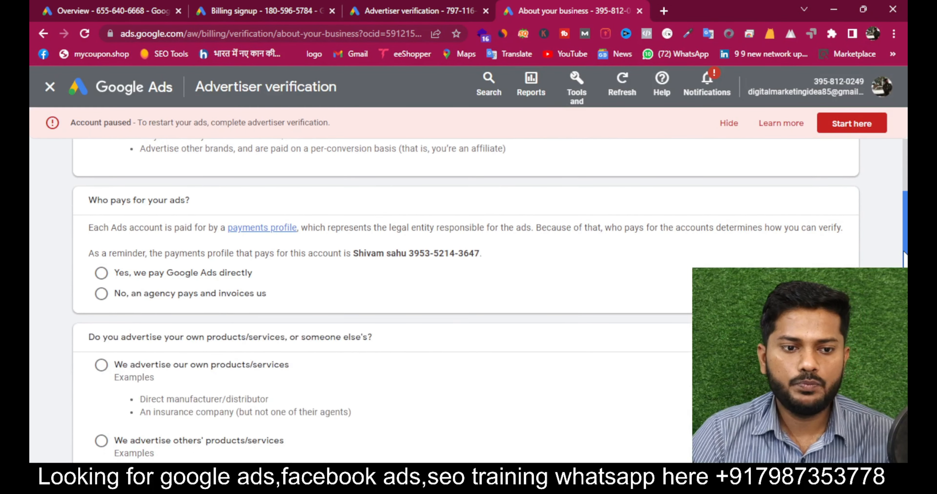
# - Answer that the business pays Google Ads directly and advertises its own products/services
pyautogui.click(102, 273)
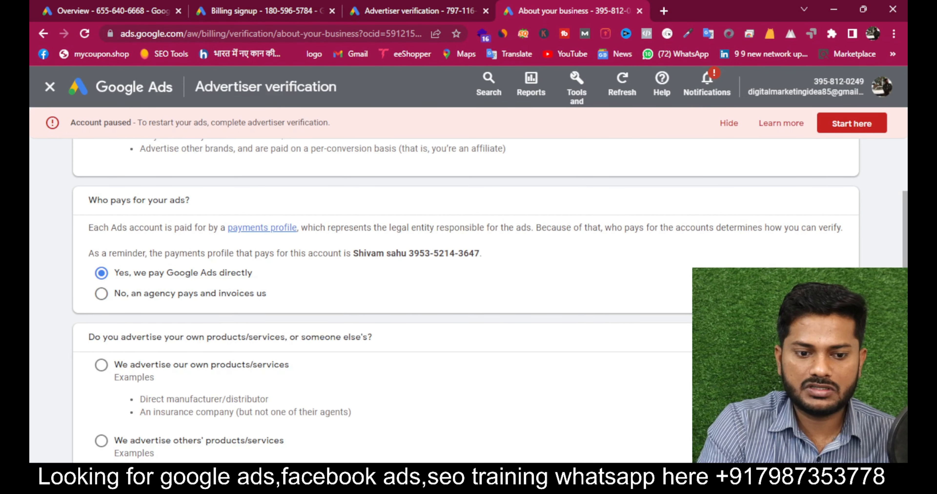
pyautogui.scroll(-2, 763, 364)
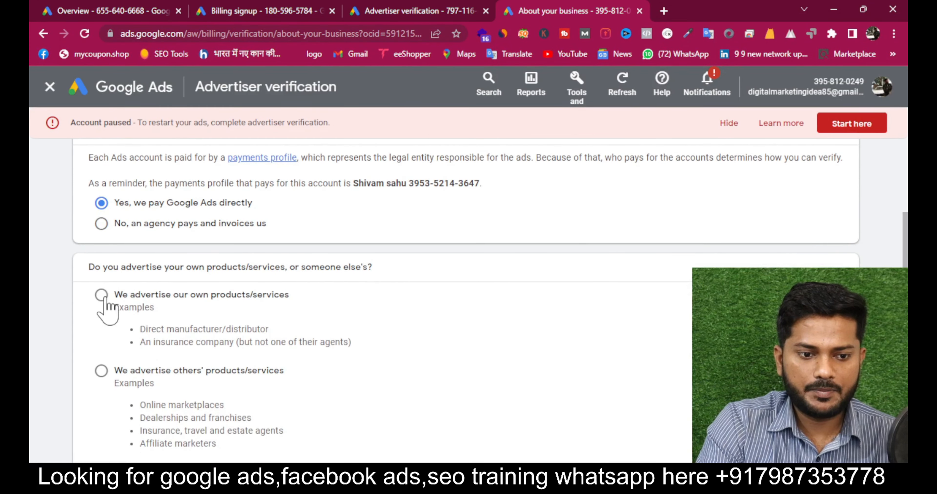
pyautogui.click(104, 299)
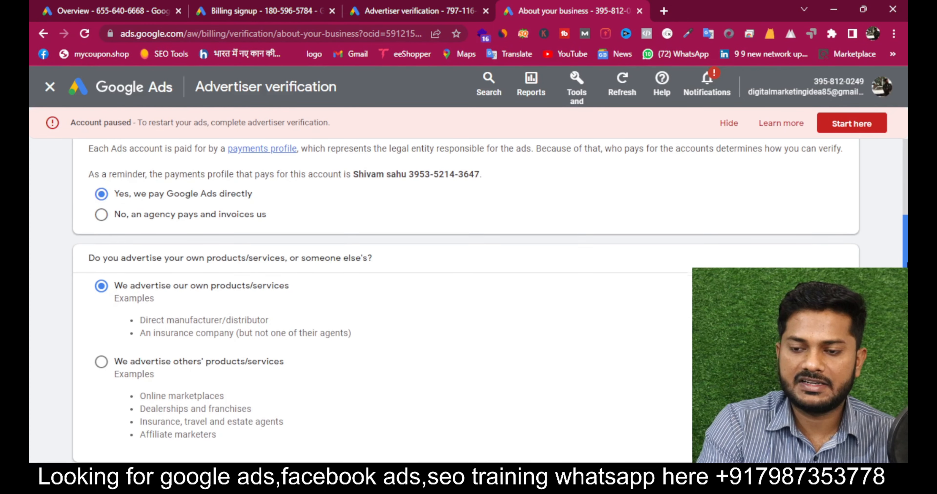
pyautogui.scroll(-6, 466, 304)
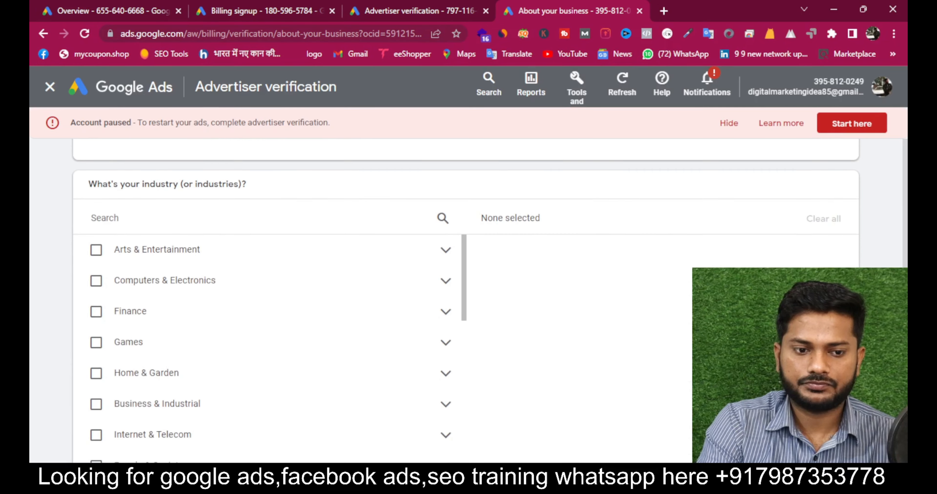
# - Search 'home ap' and choose Home Appliances as the business industry
pyautogui.click(202, 221)
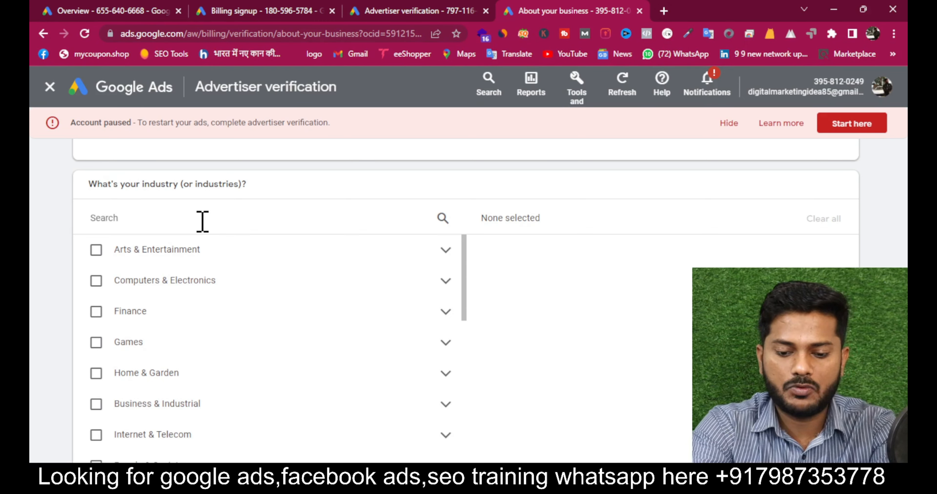
pyautogui.write('home ap')
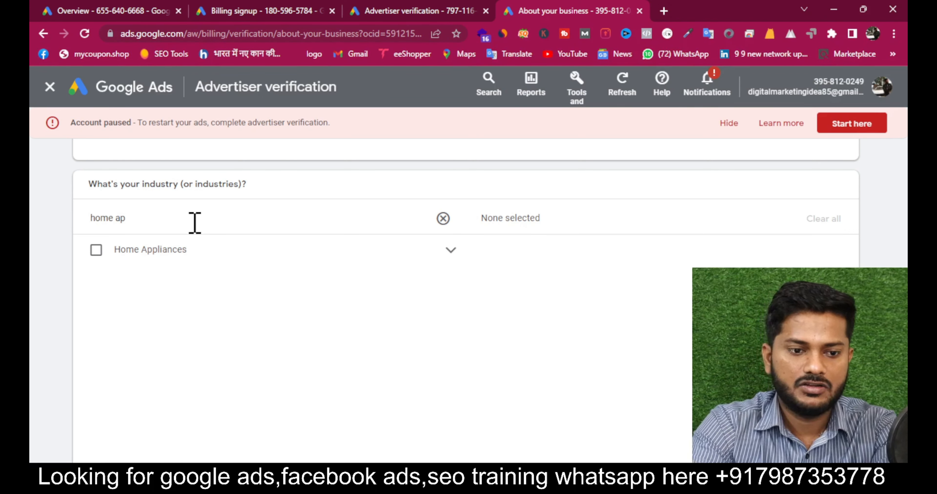
pyautogui.click(96, 251)
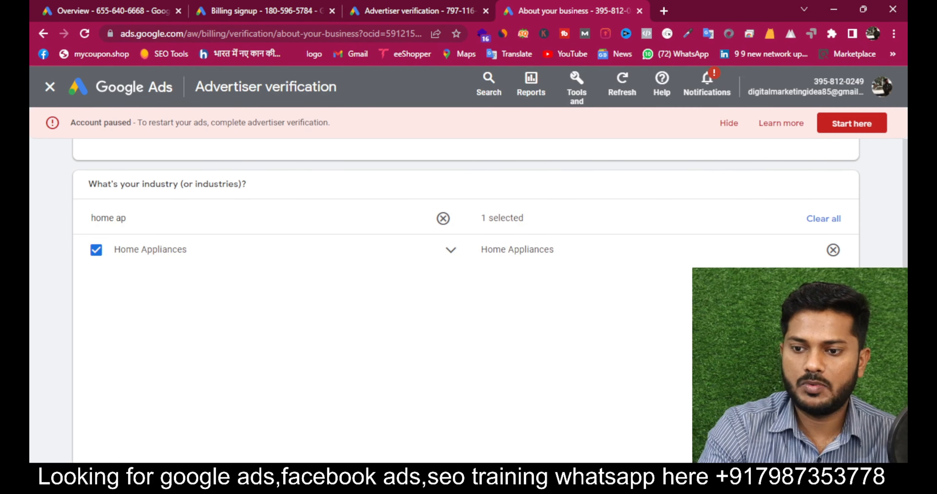
pyautogui.scroll(-5, 466, 302)
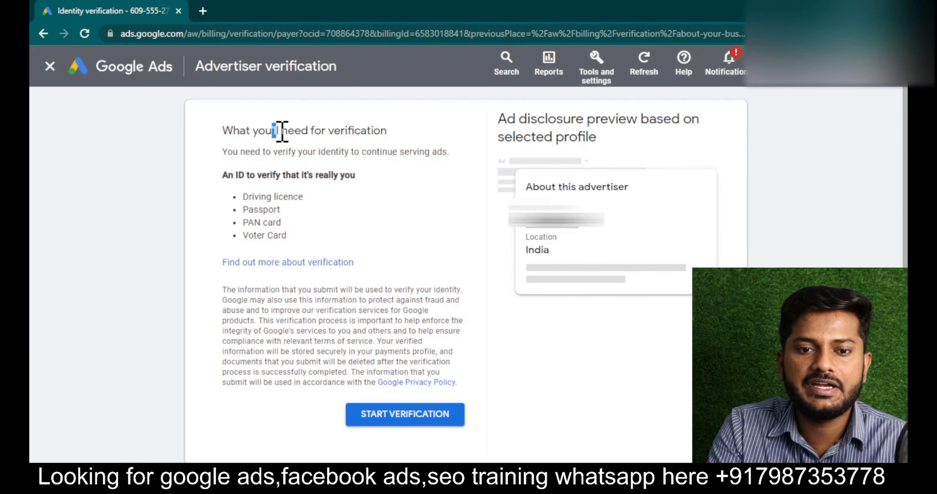
# - Review the verification requirements and accepted ID documents, then begin identity verification
pyautogui.moveTo(272, 131); pyautogui.dragTo(367, 131)
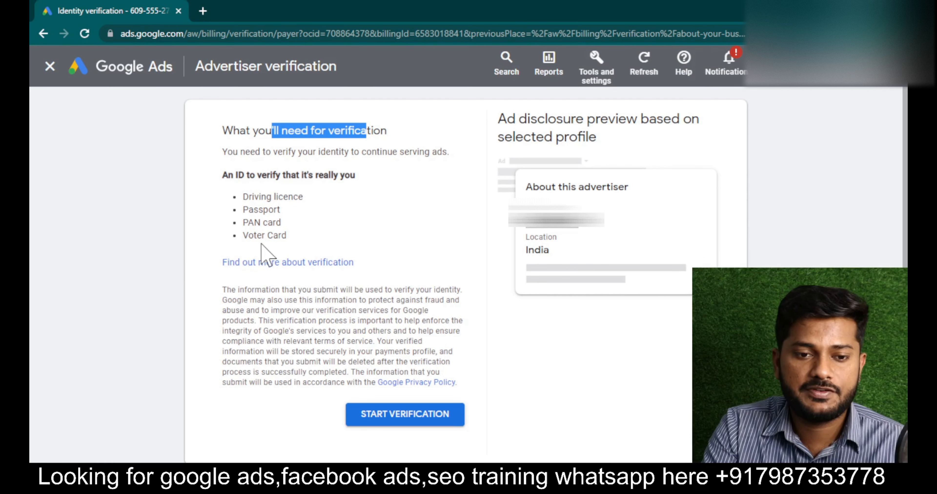
pyautogui.moveTo(270, 197); pyautogui.dragTo(274, 196)
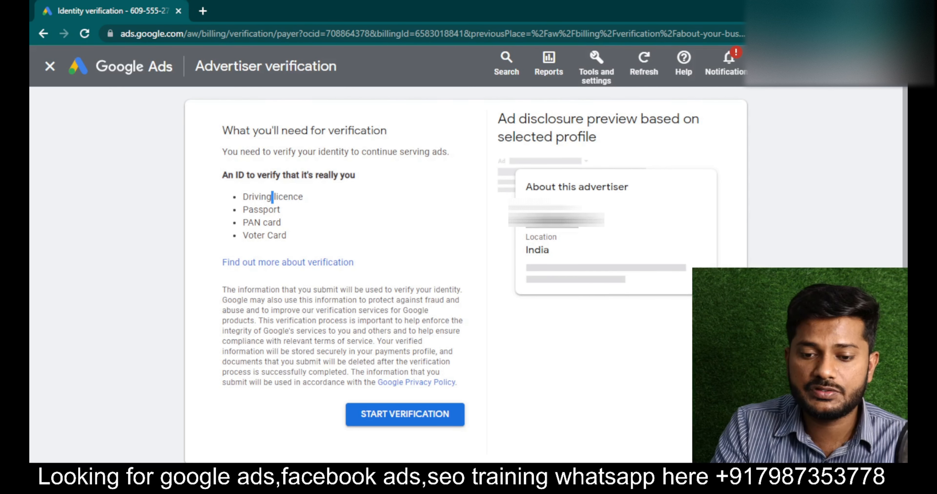
pyautogui.click(521, 474)
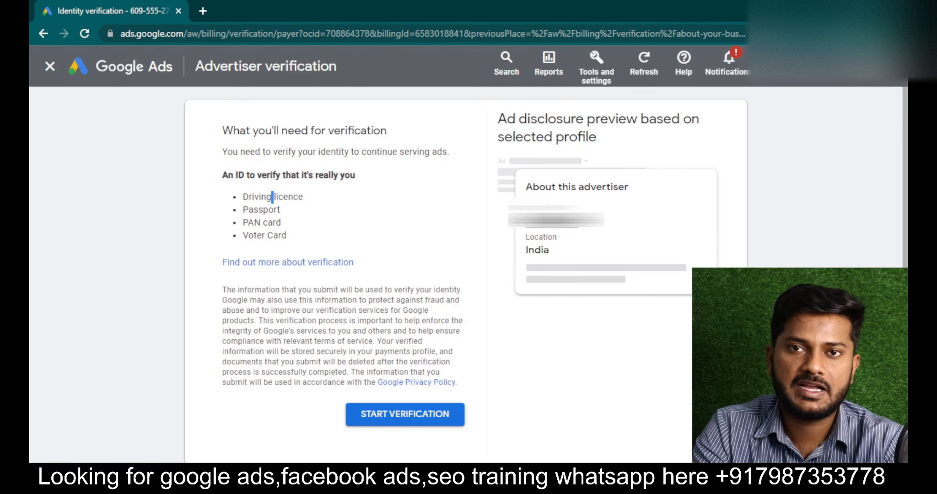
pyautogui.click(408, 419)
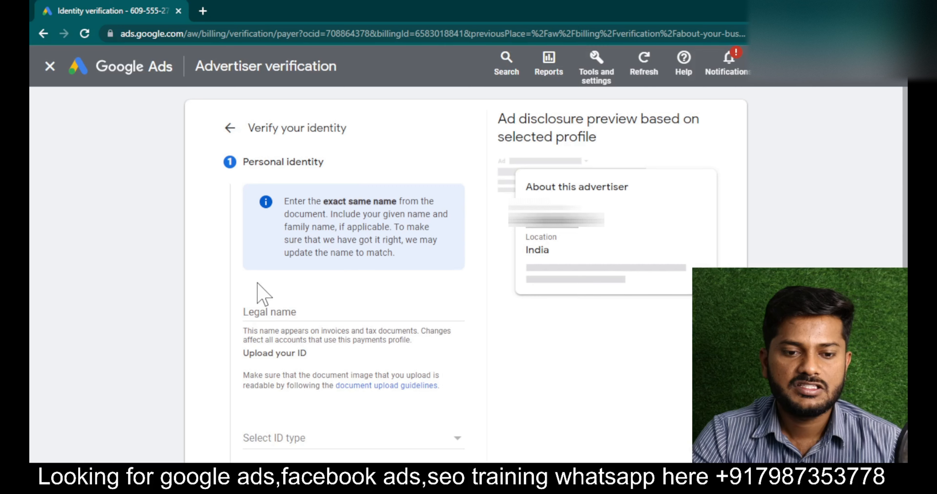
# - Enter the account holder's legal name in the identity form
pyautogui.click(276, 309)
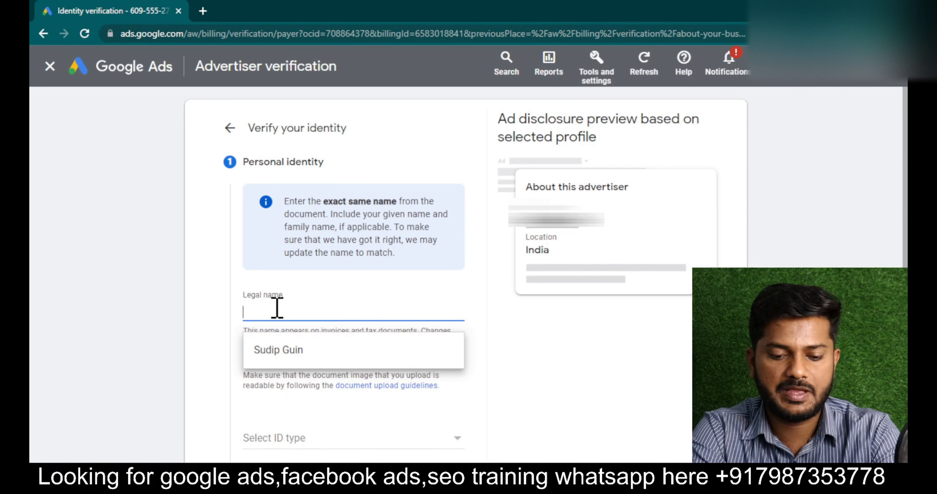
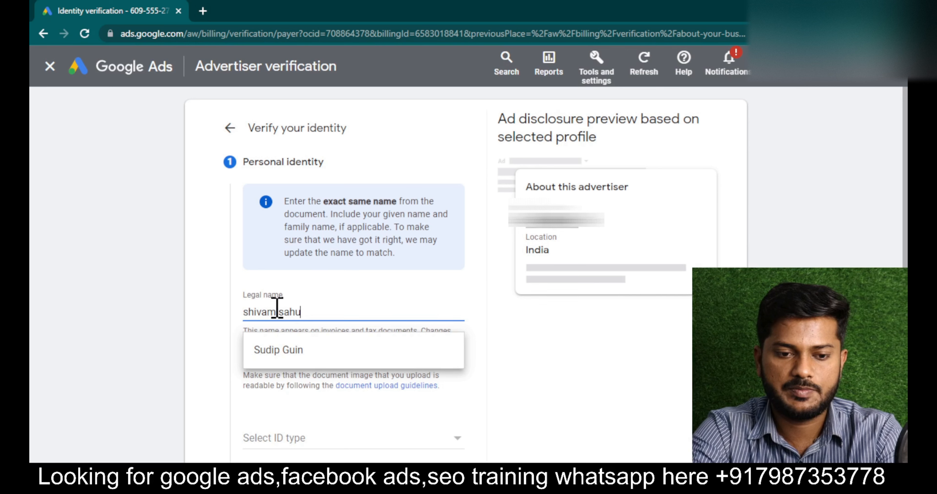
pyautogui.press('Return')
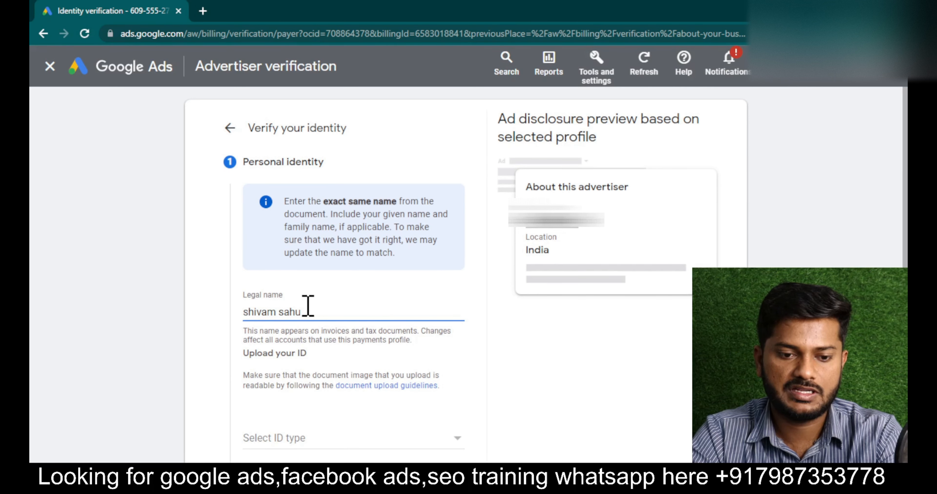
pyautogui.scroll(-1, 308, 306)
pyautogui.scroll(-1, 308, 305)
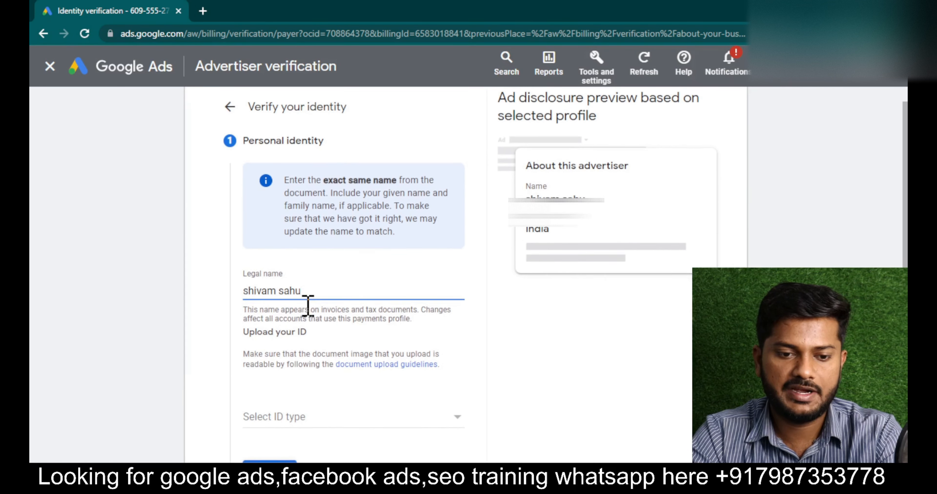
# - Choose PAN card as the ID type and upload the front ID image
pyautogui.click(338, 418)
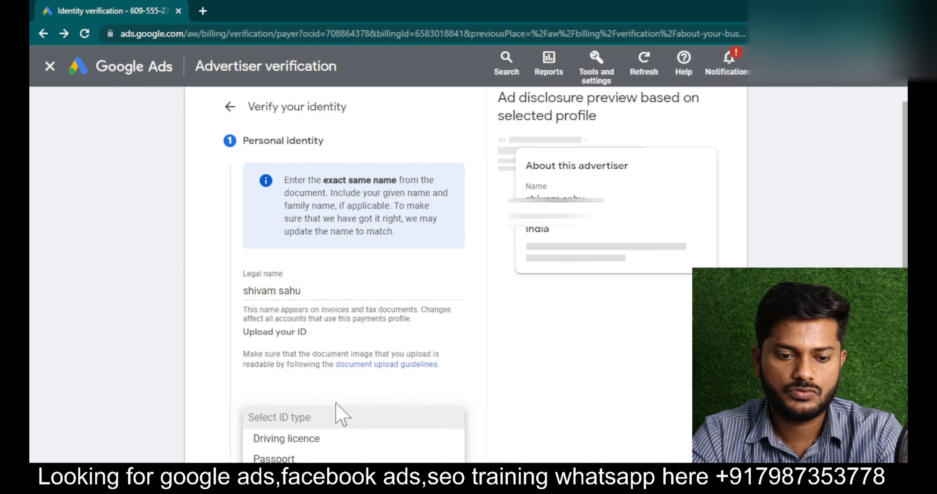
pyautogui.scroll(-3, 336, 414)
pyautogui.click(298, 348)
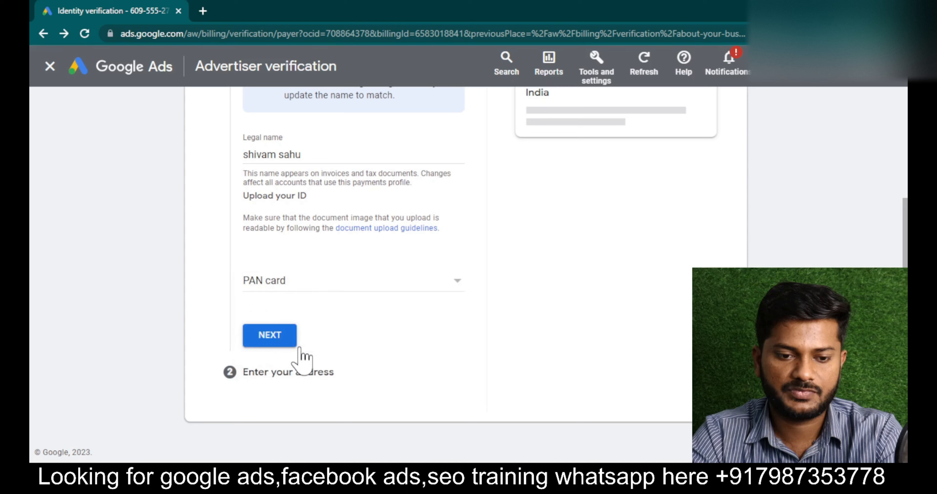
pyautogui.scroll(-1, 328, 364)
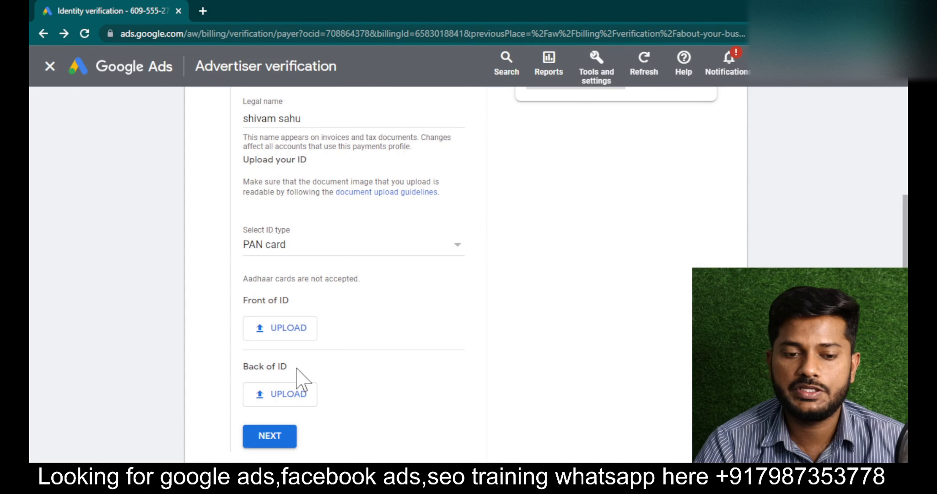
pyautogui.click(283, 337)
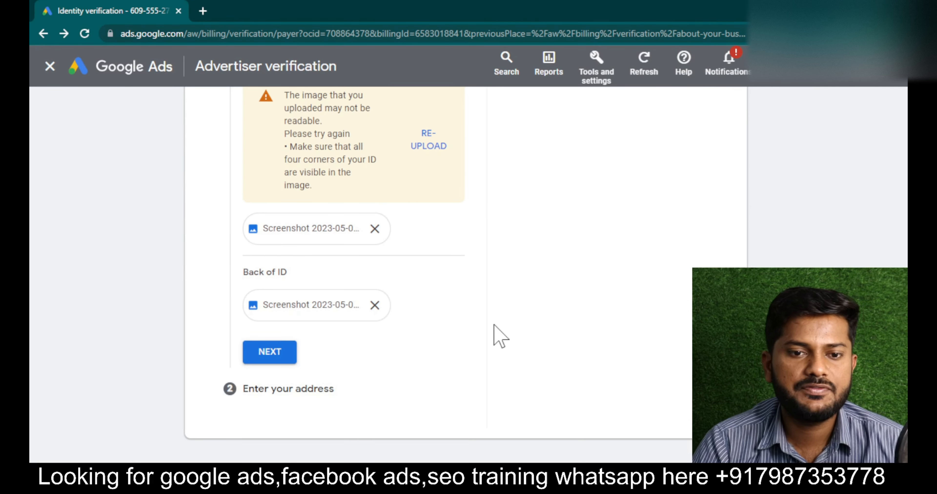
# - Submit the identity step and switch back to the Advertiser verification window
pyautogui.click(267, 357)
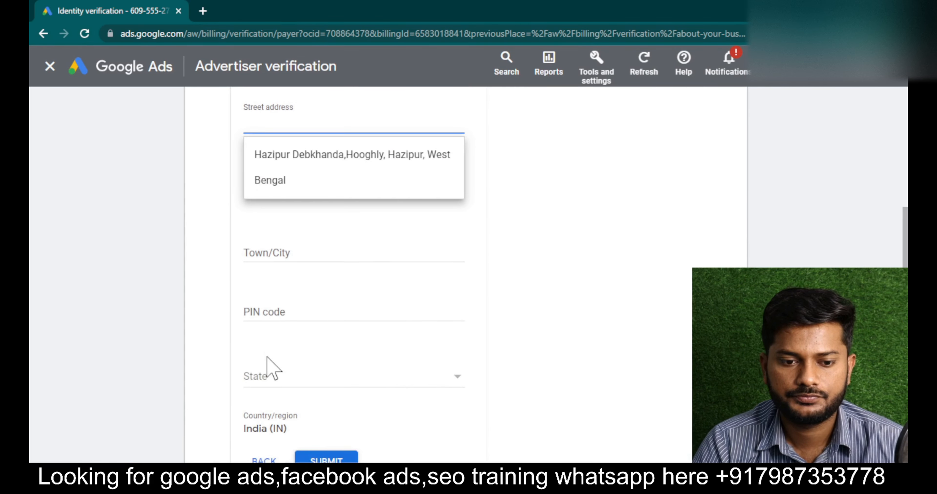
pyautogui.scroll(-2, 488, 332)
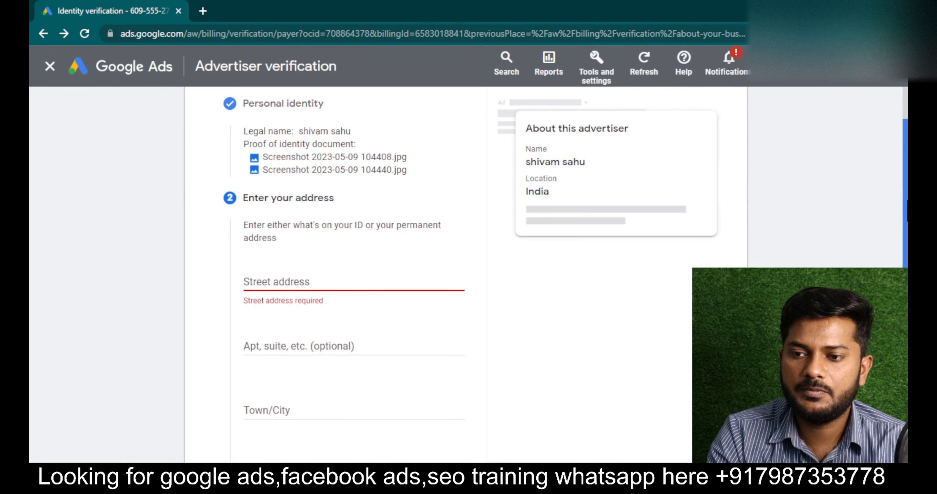
pyautogui.moveTo(907, 200); pyautogui.dragTo(907, 295)
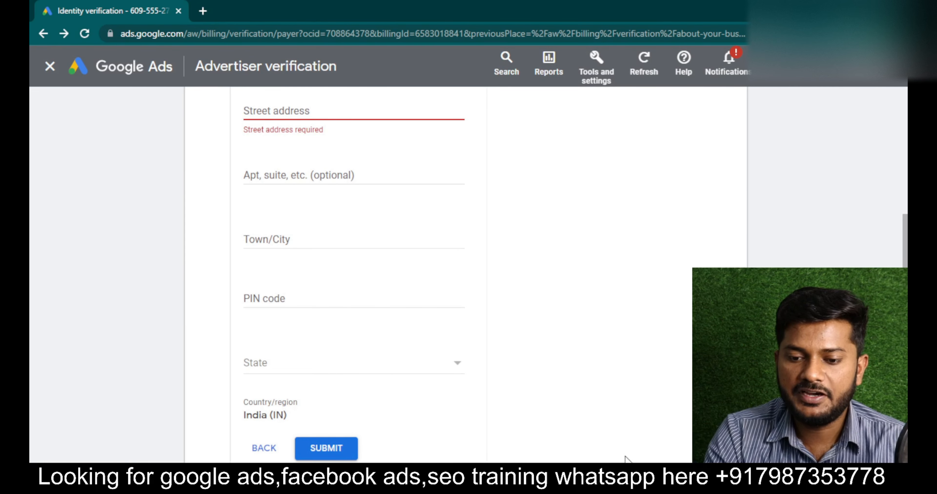
pyautogui.moveTo(629, 480)
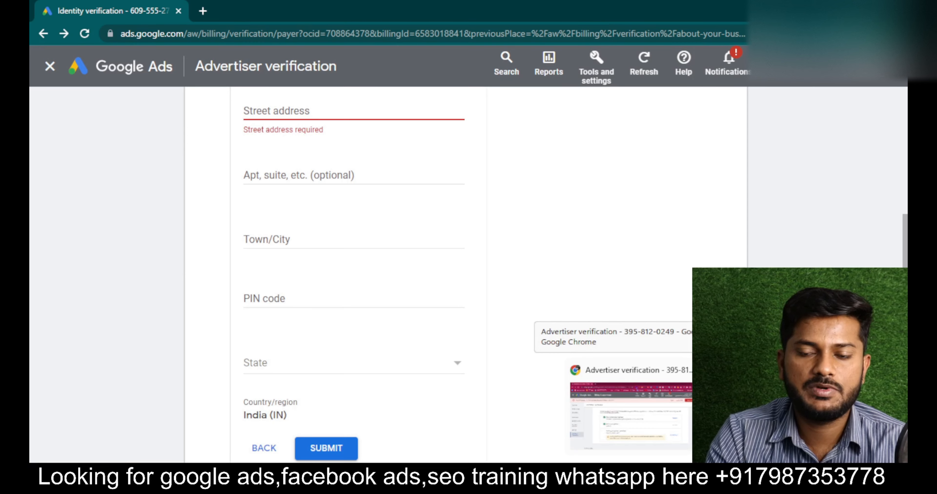
pyautogui.click(629, 416)
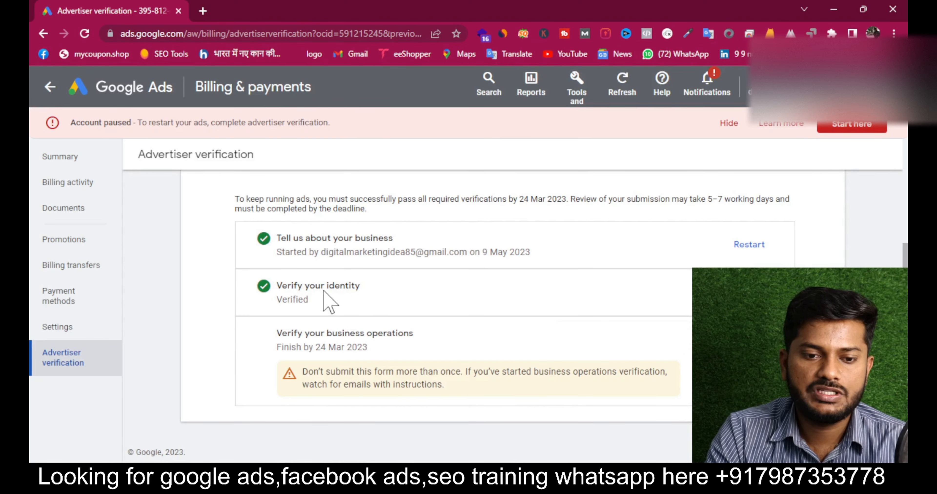
# - Point out the verified identity, business and pending operations steps, then open the operations form
pyautogui.moveTo(280, 288); pyautogui.dragTo(360, 286)
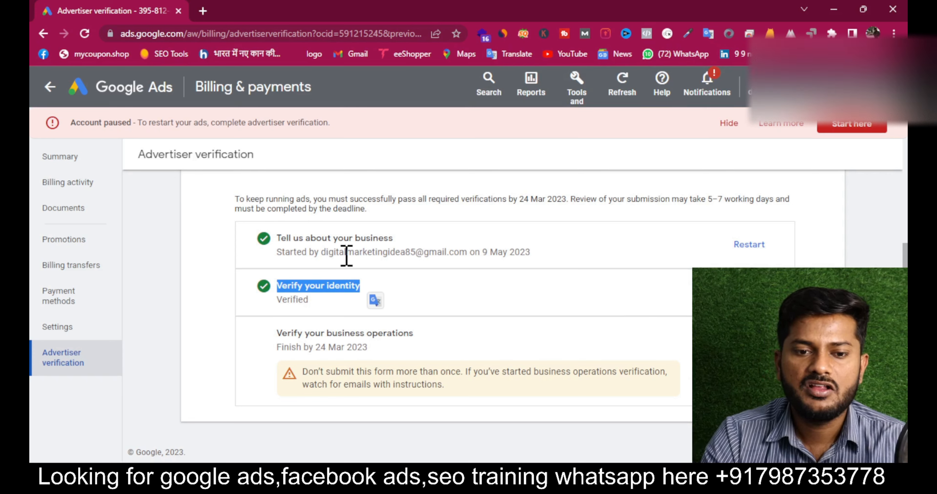
pyautogui.moveTo(344, 252); pyautogui.dragTo(442, 254)
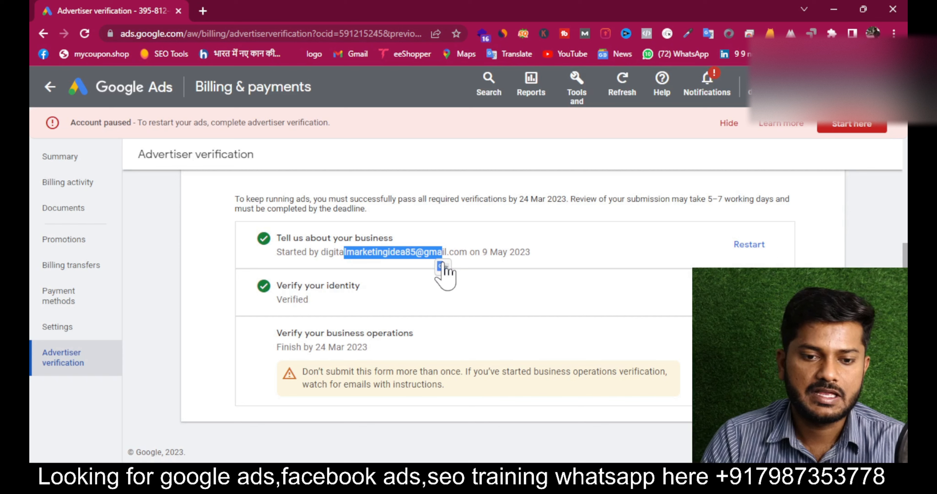
pyautogui.moveTo(277, 334); pyautogui.dragTo(421, 336)
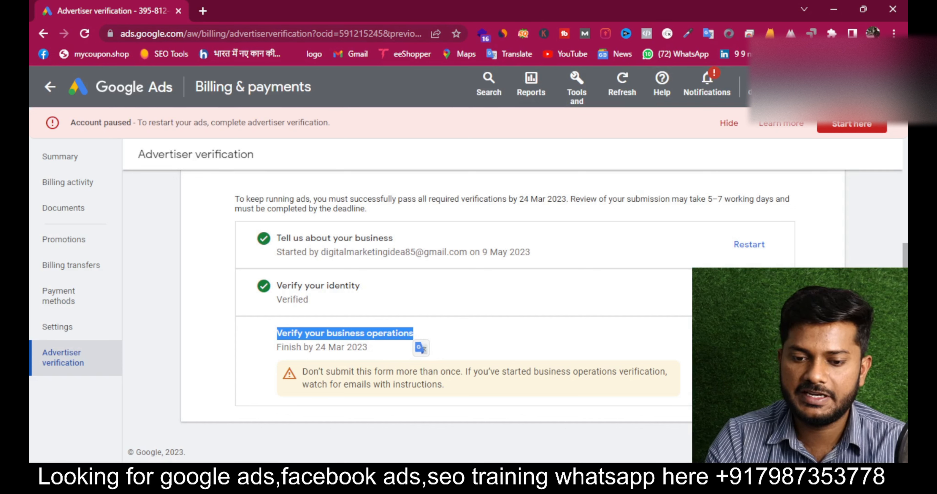
pyautogui.moveTo(520, 484)
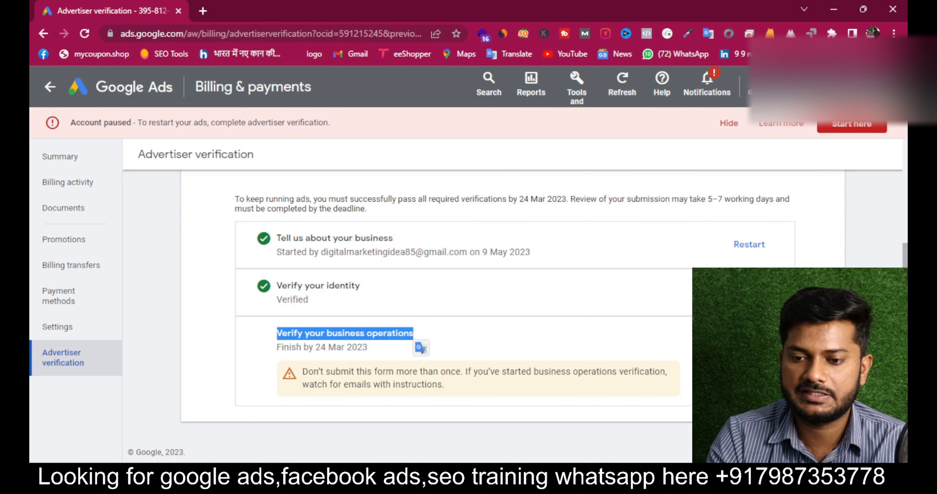
pyautogui.click(751, 340)
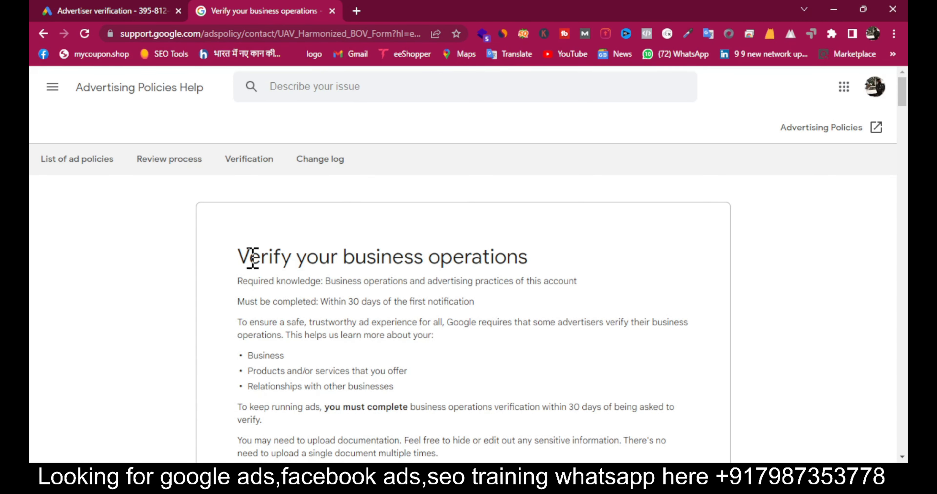
pyautogui.moveTo(249, 257); pyautogui.dragTo(696, 265)
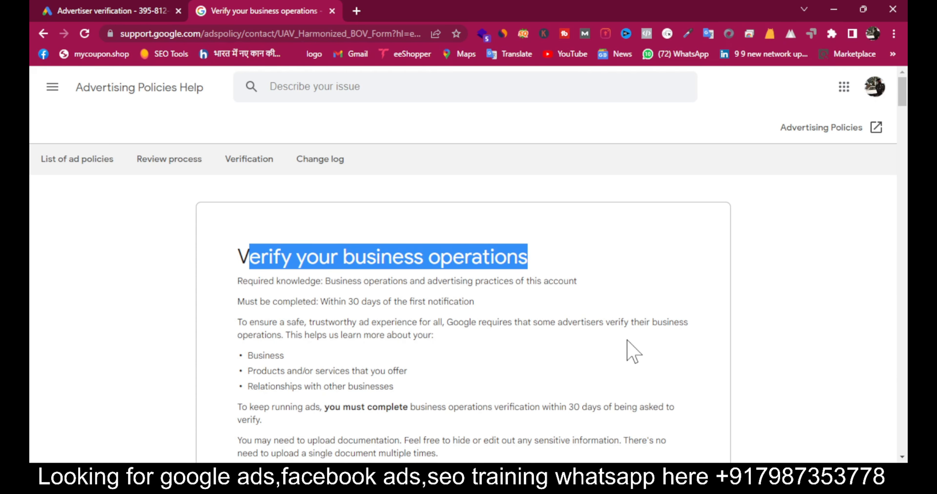
pyautogui.scroll(-1, 814, 366)
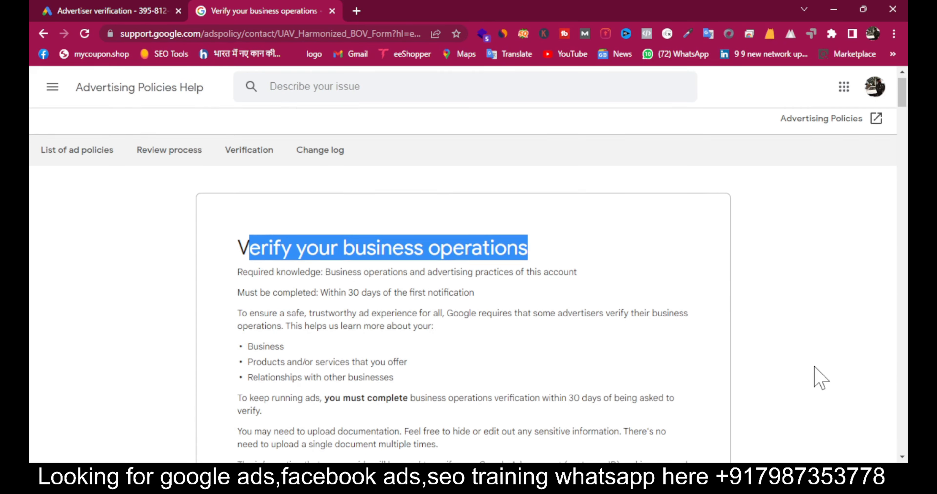
pyautogui.scroll(-12, 814, 366)
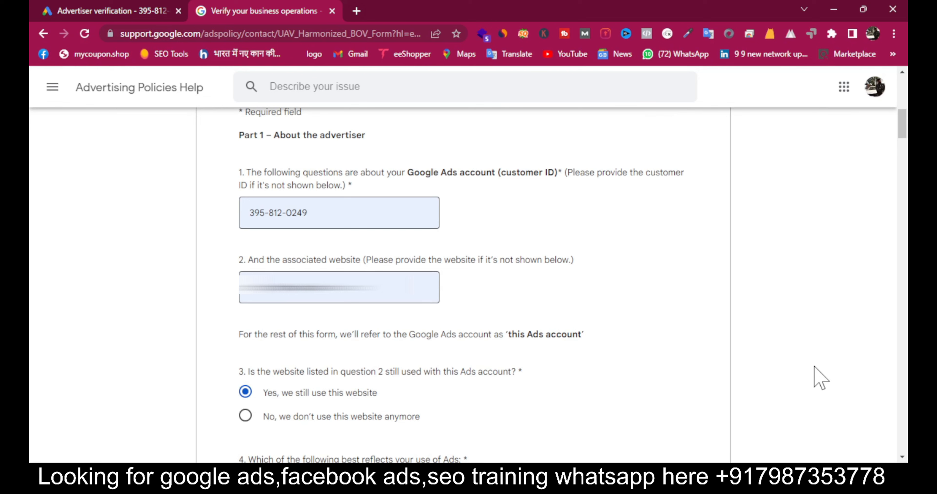
pyautogui.tripleClick(321, 206)
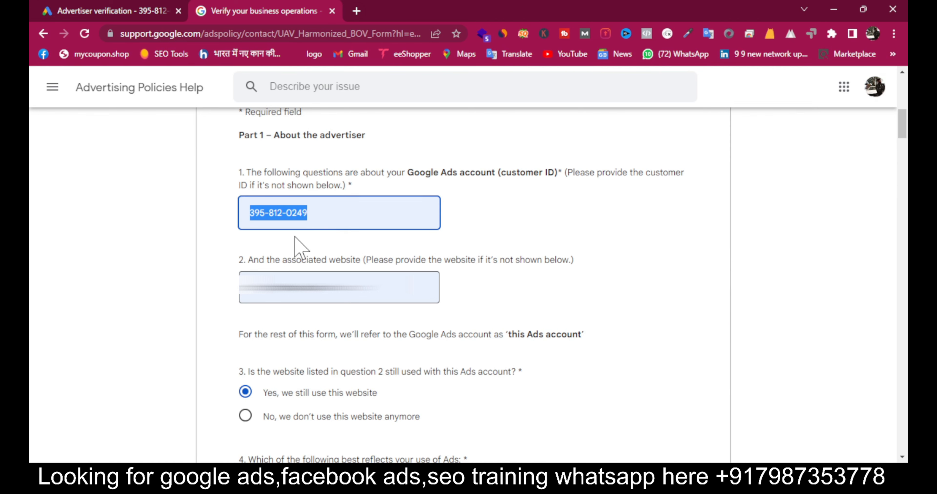
pyautogui.click(488, 319)
pyautogui.tripleClick(358, 284)
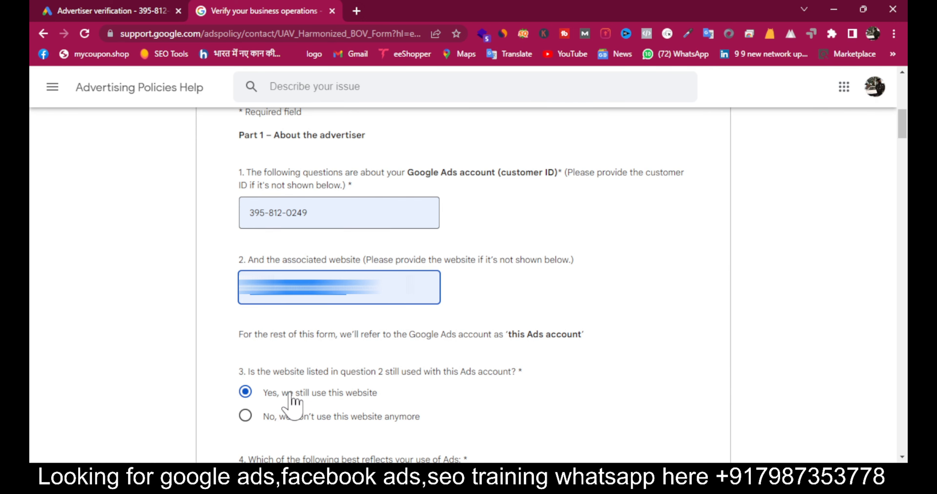
pyautogui.scroll(-5, 342, 400)
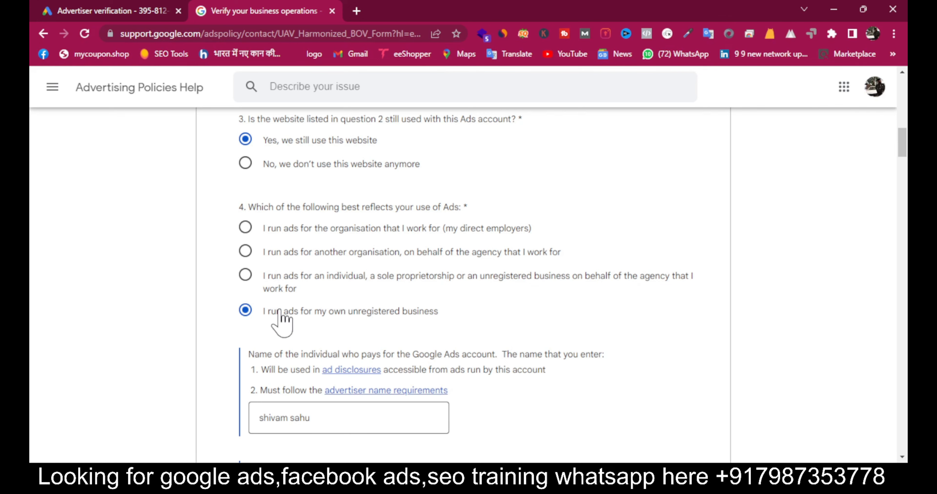
pyautogui.moveTo(263, 311); pyautogui.dragTo(473, 312)
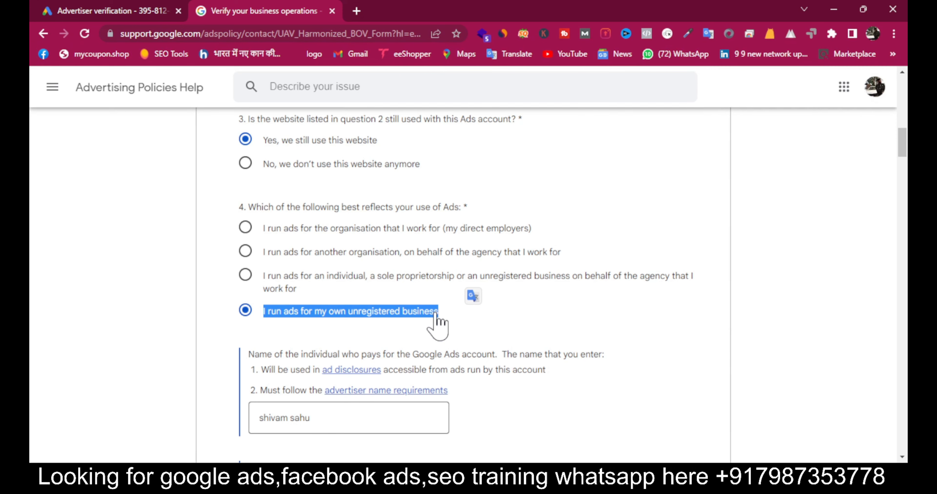
pyautogui.scroll(-4, 438, 320)
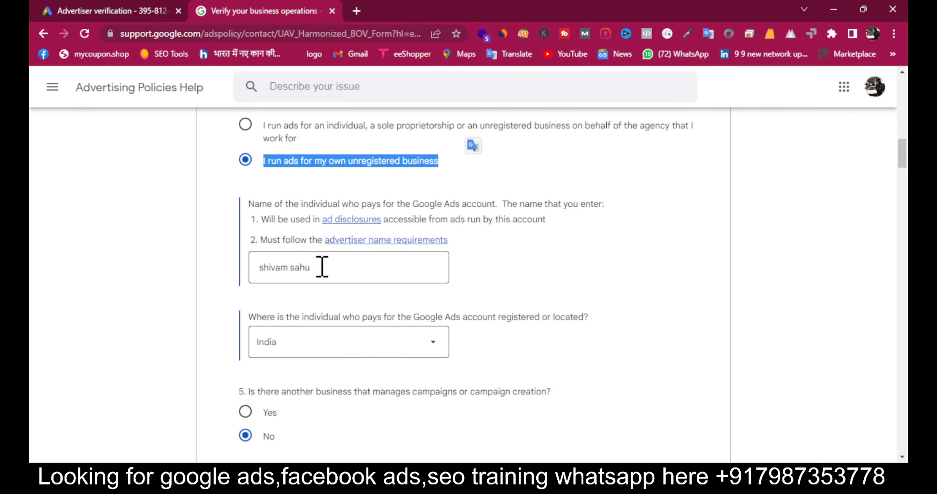
pyautogui.click(322, 268)
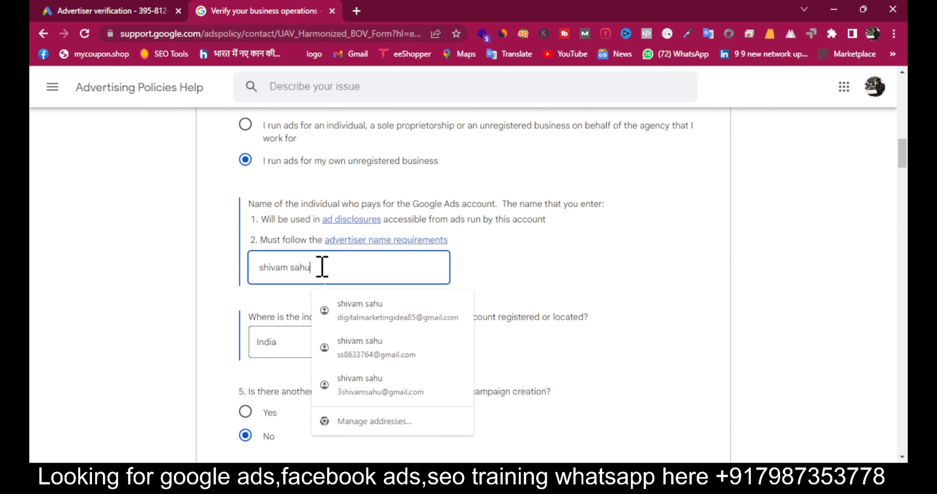
pyautogui.click(230, 349)
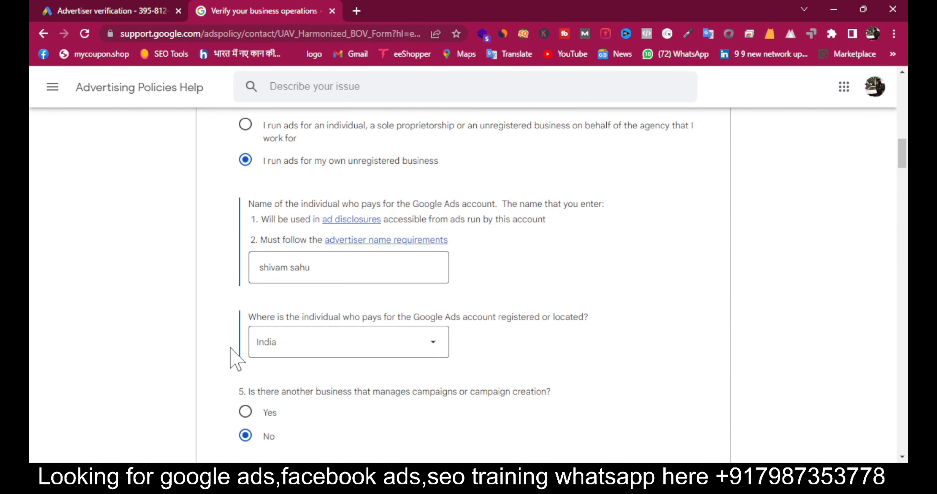
pyautogui.click(330, 273)
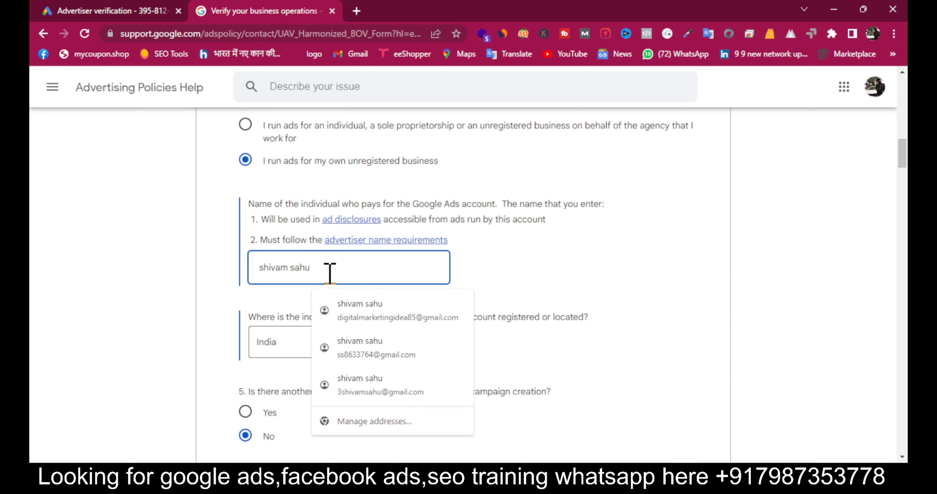
pyautogui.click(597, 279)
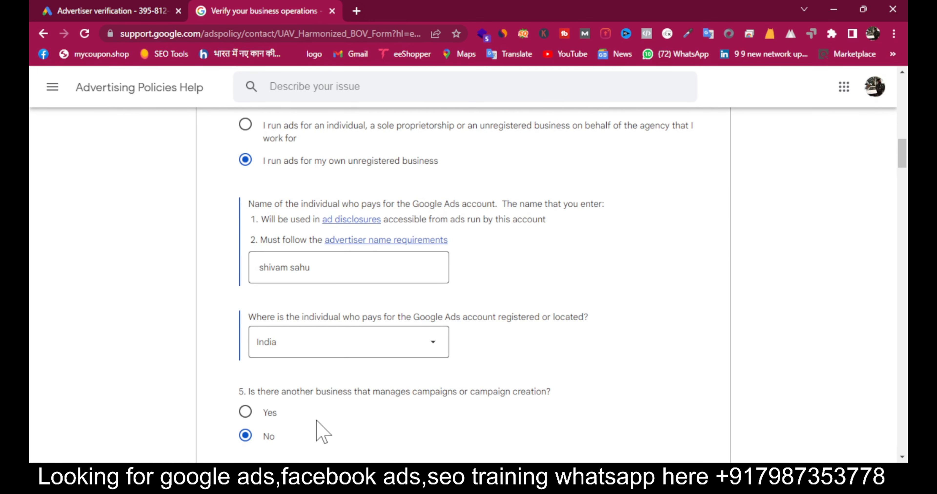
pyautogui.scroll(-5, 295, 412)
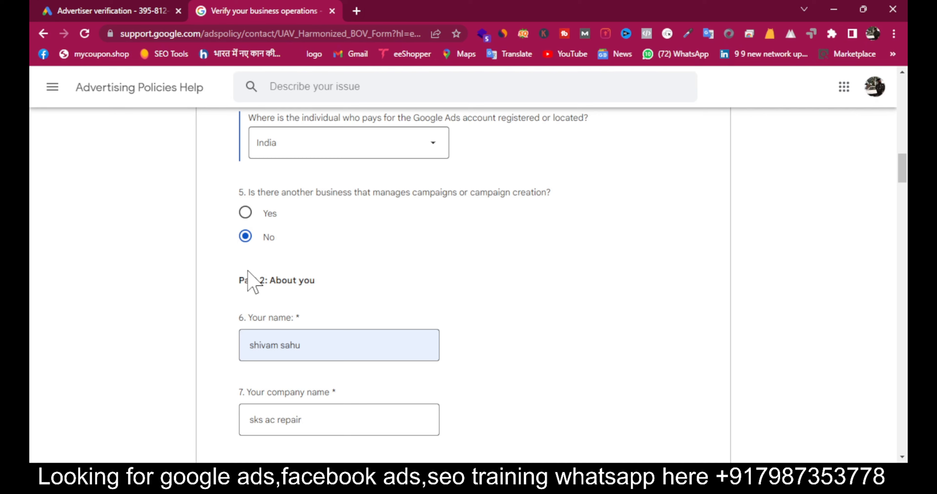
pyautogui.moveTo(238, 278); pyautogui.dragTo(382, 286)
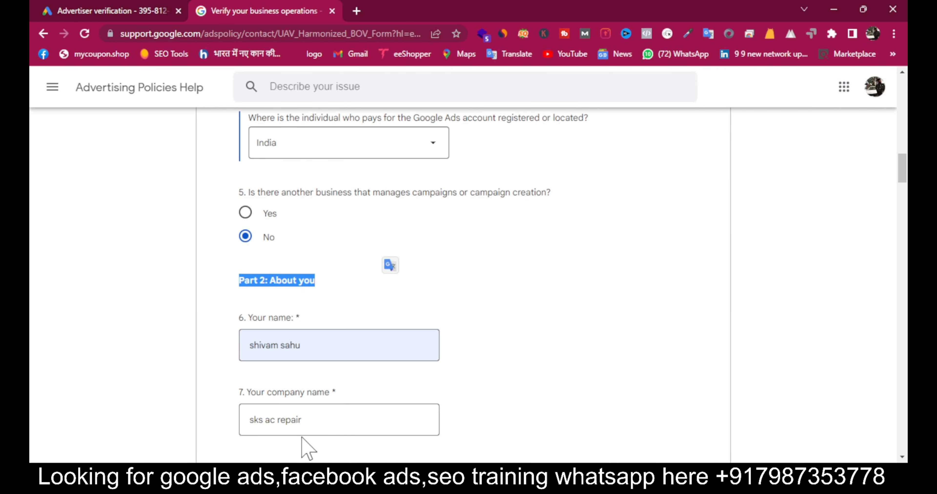
pyautogui.scroll(-4, 327, 396)
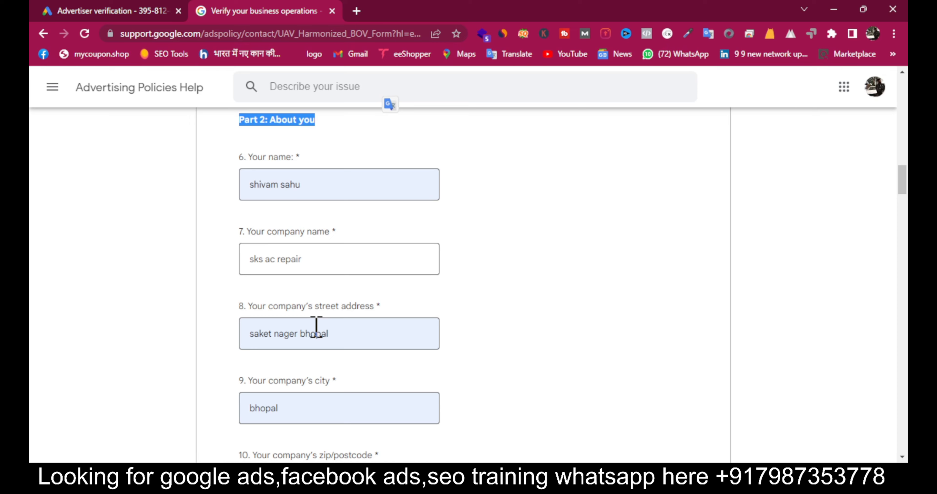
pyautogui.scroll(-10, 316, 327)
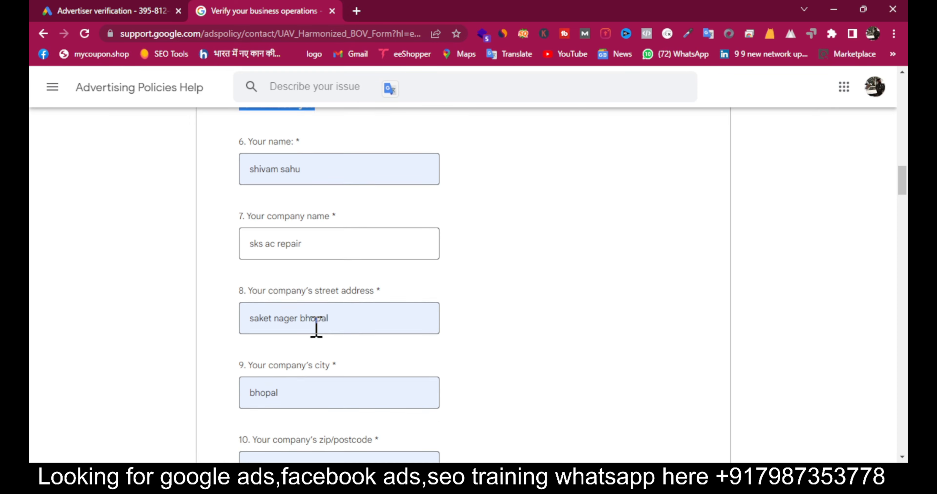
pyautogui.click(545, 321)
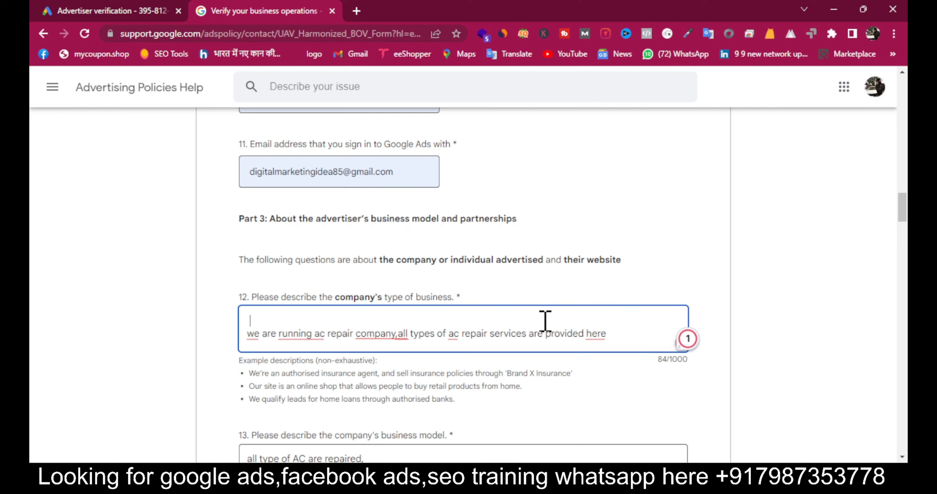
pyautogui.doubleClick(433, 298)
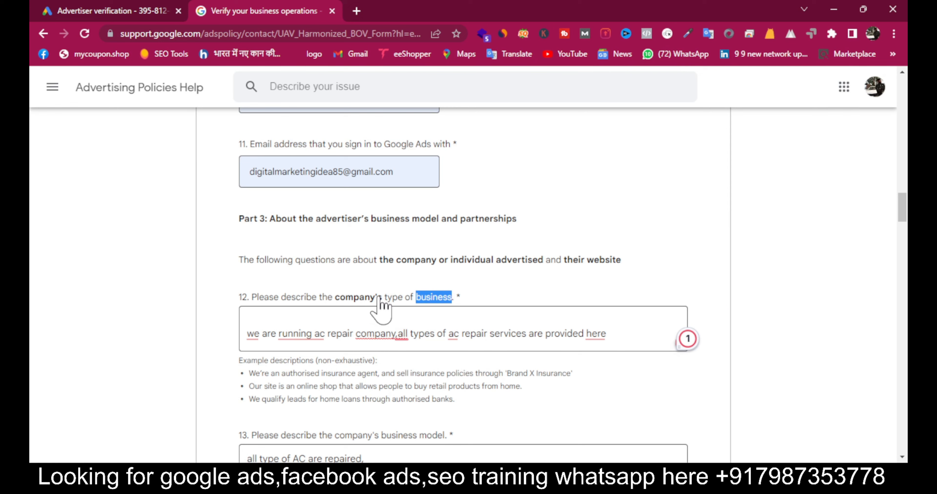
pyautogui.tripleClick(303, 297)
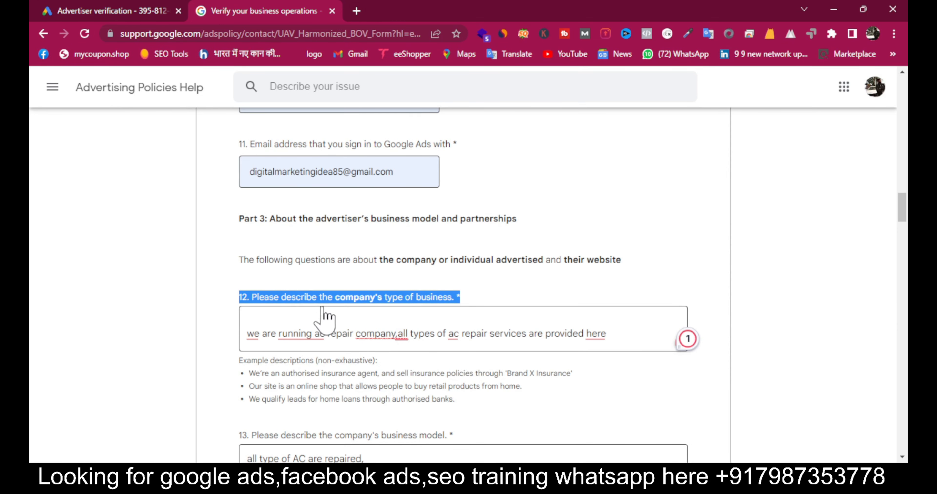
pyautogui.scroll(-5, 375, 436)
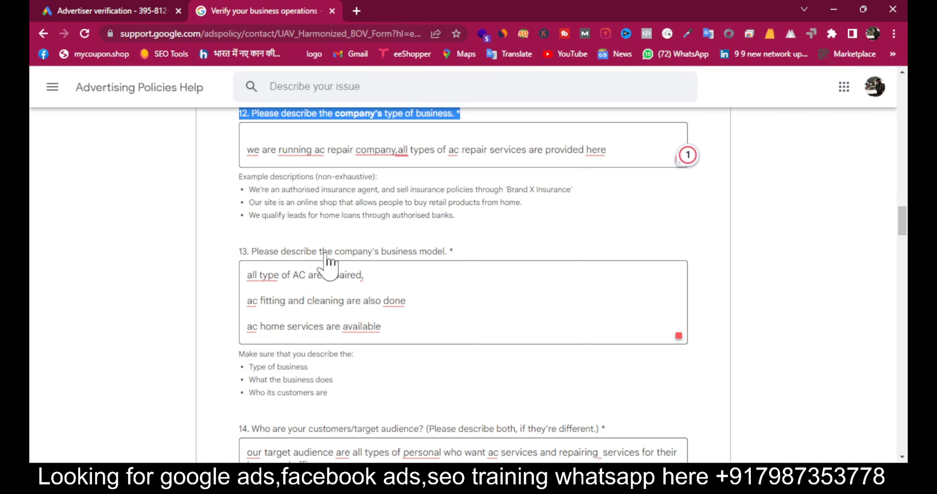
pyautogui.tripleClick(333, 251)
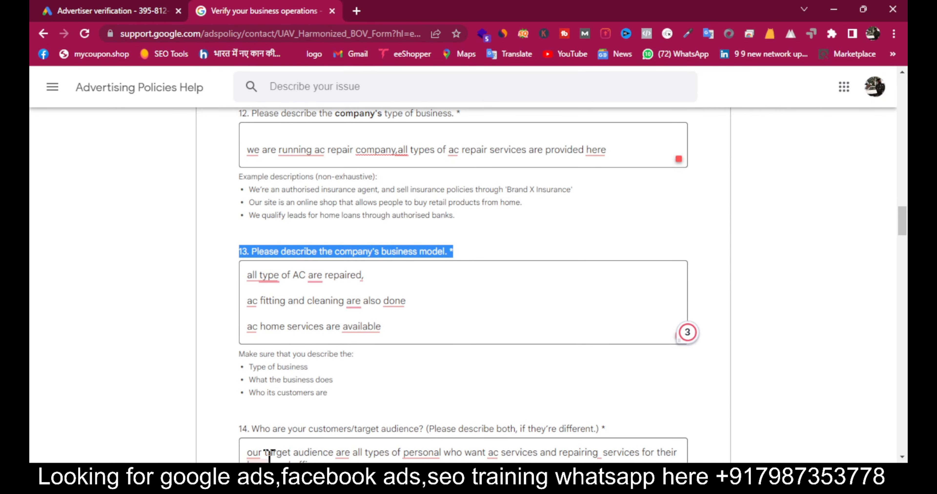
pyautogui.tripleClick(349, 306)
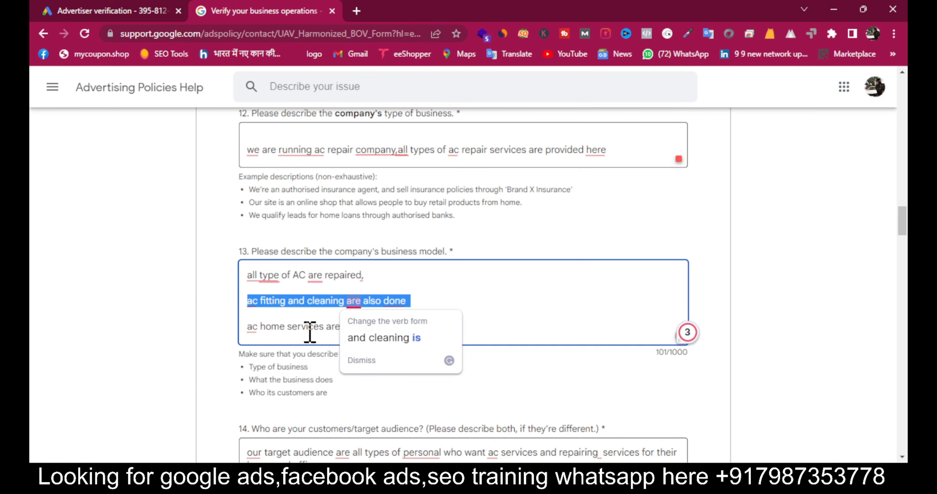
pyautogui.click(308, 357)
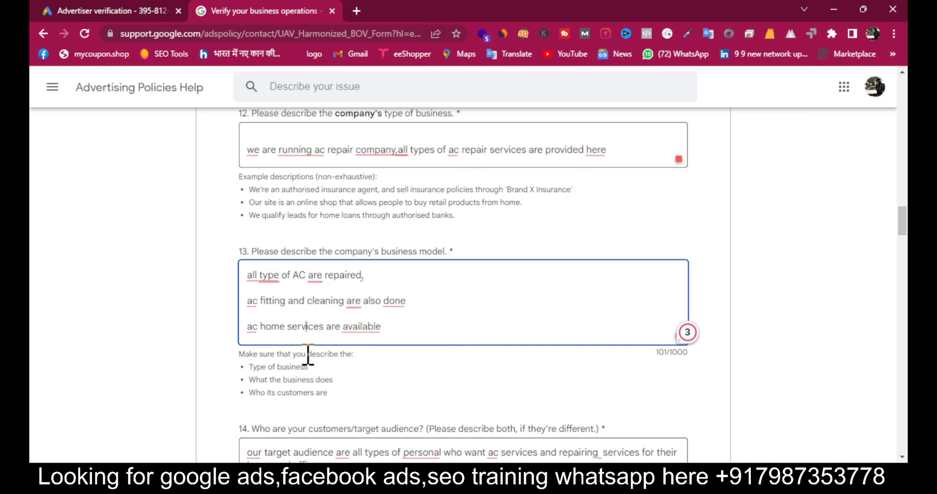
pyautogui.tripleClick(307, 275)
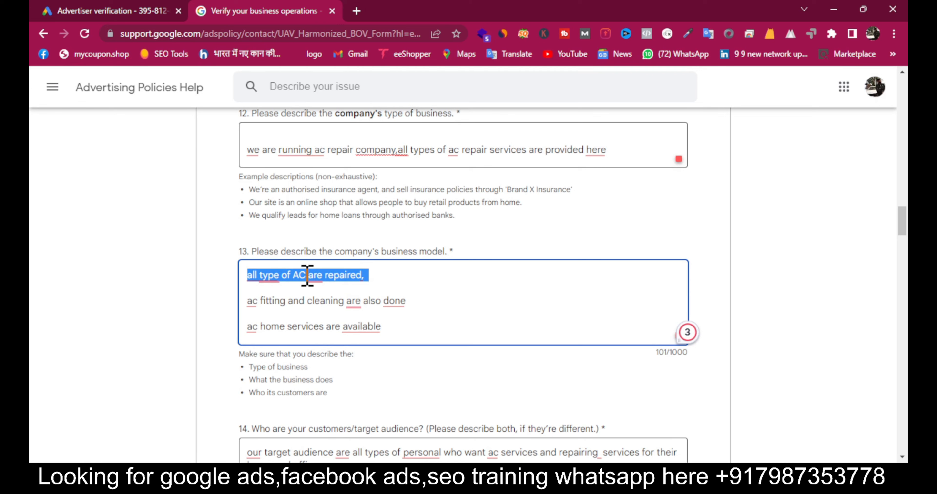
pyautogui.moveTo(335, 285)
pyautogui.moveTo(347, 449)
pyautogui.scroll(-5, 351, 440)
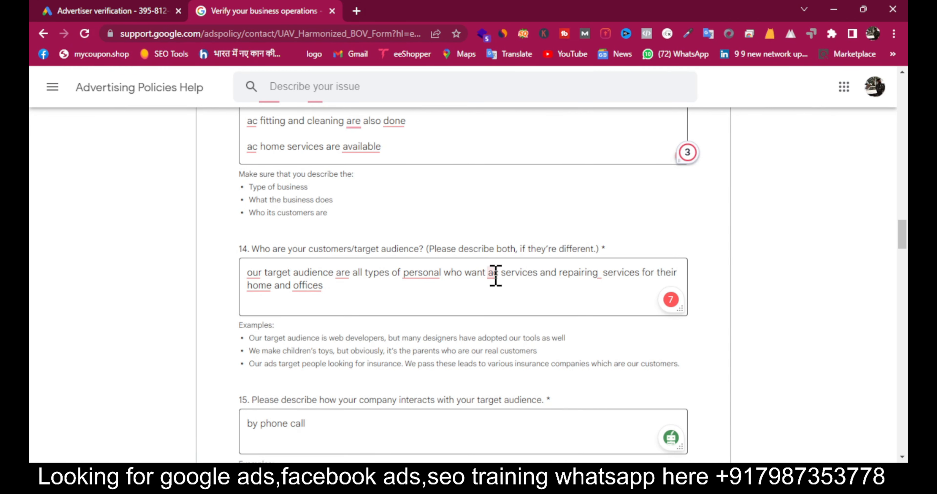
pyautogui.moveTo(494, 273); pyautogui.dragTo(602, 273)
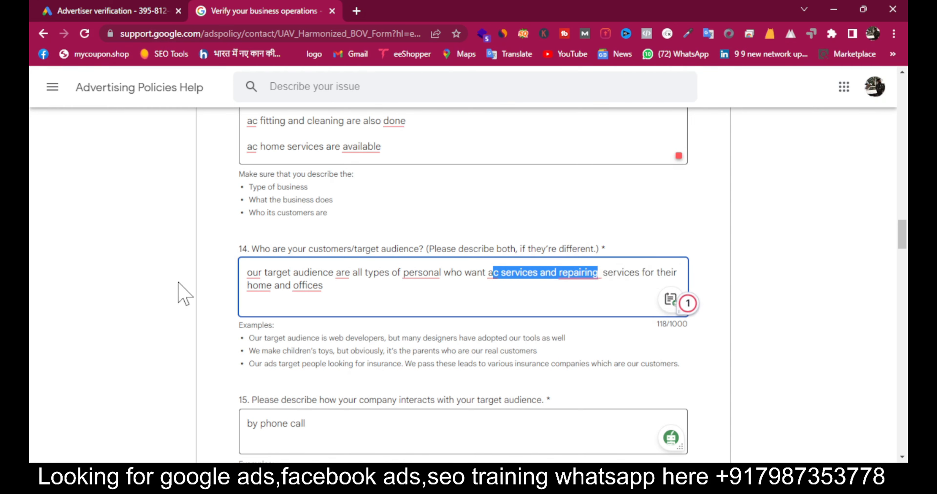
pyautogui.tripleClick(273, 287)
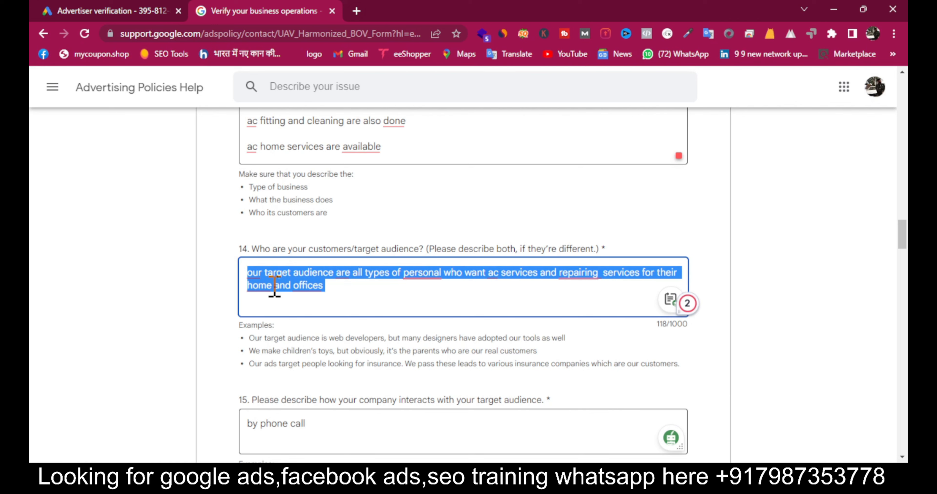
pyautogui.click(505, 308)
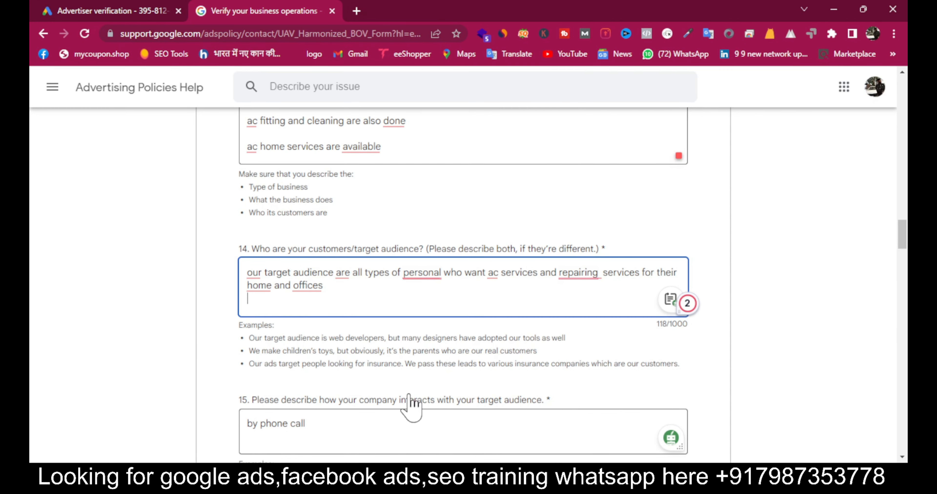
pyautogui.click(306, 429)
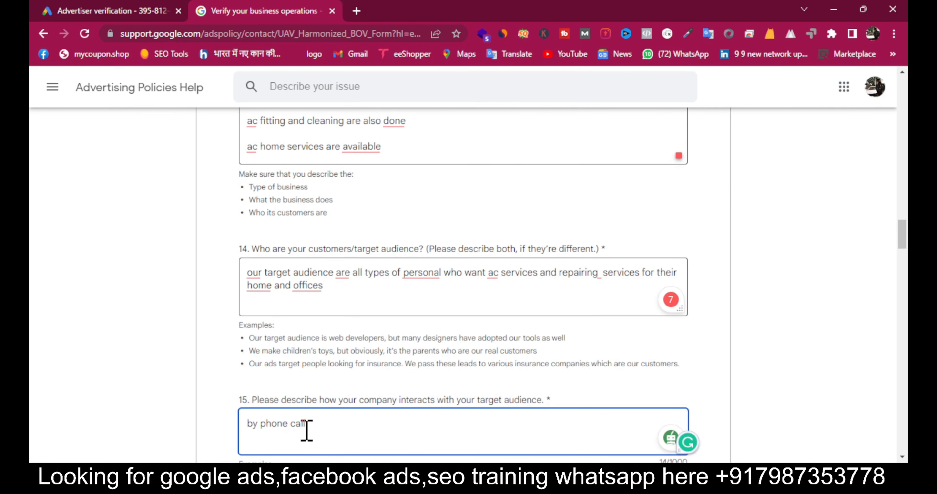
pyautogui.hotkey('ctrl', 'a')
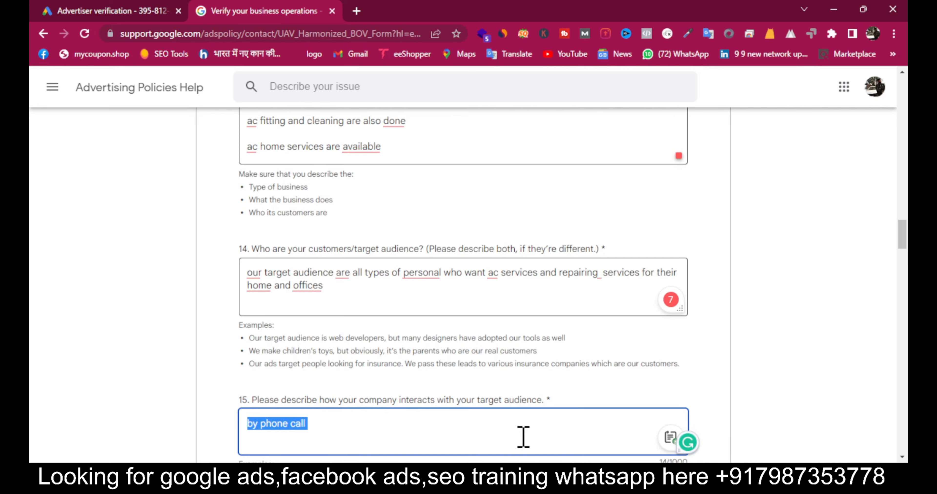
pyautogui.scroll(-10, 523, 437)
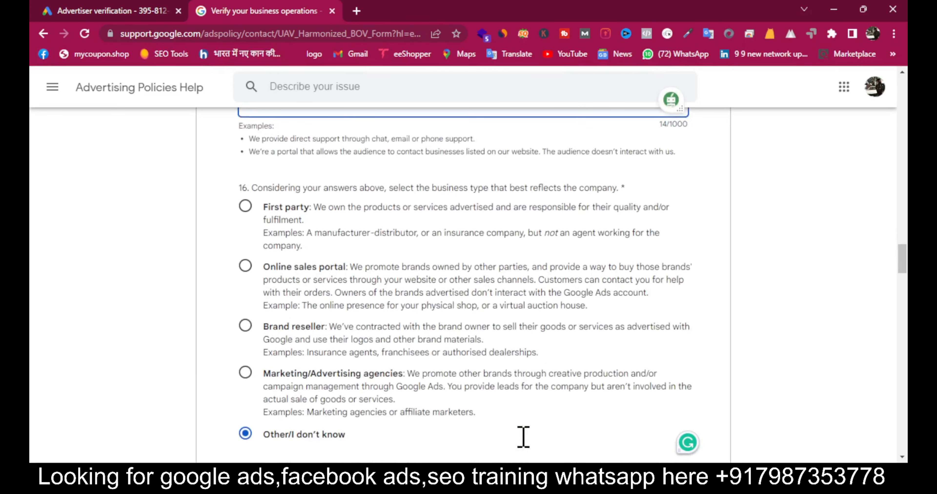
pyautogui.moveTo(523, 439); pyautogui.dragTo(328, 407)
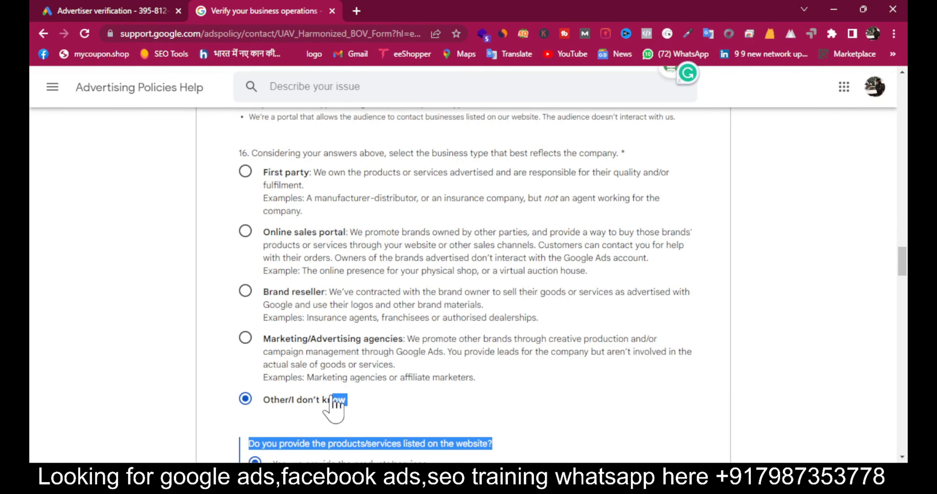
pyautogui.click(288, 418)
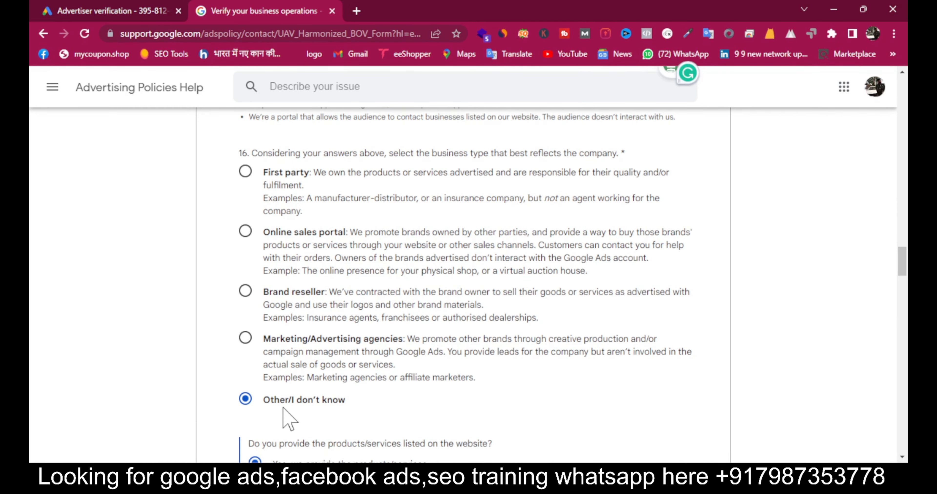
pyautogui.scroll(-8, 288, 418)
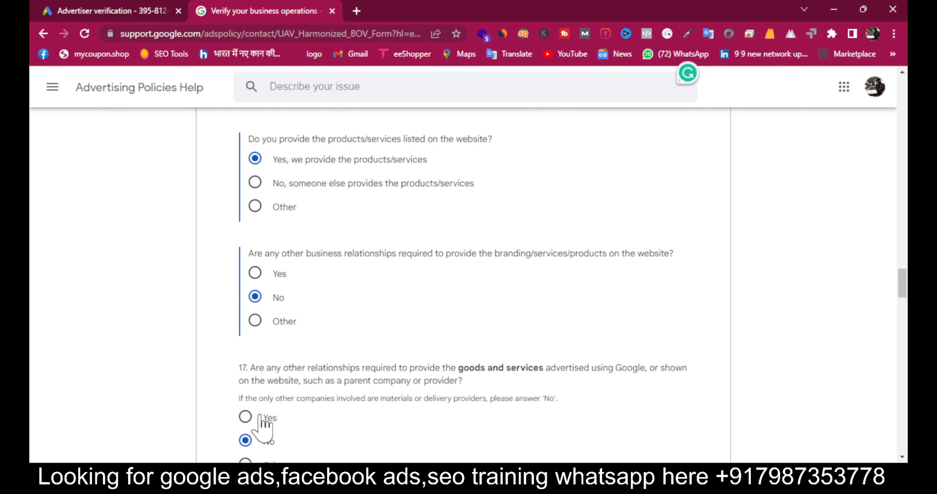
pyautogui.scroll(-10, 262, 425)
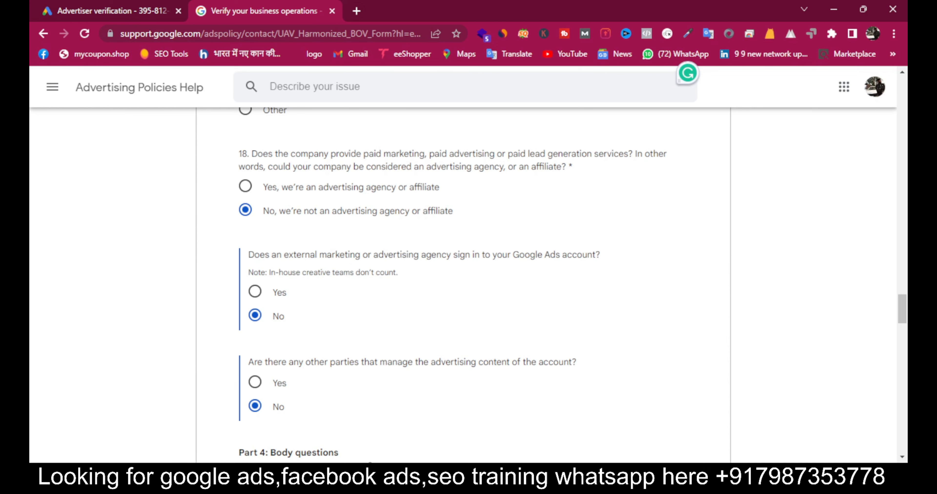
pyautogui.scroll(-8, 393, 348)
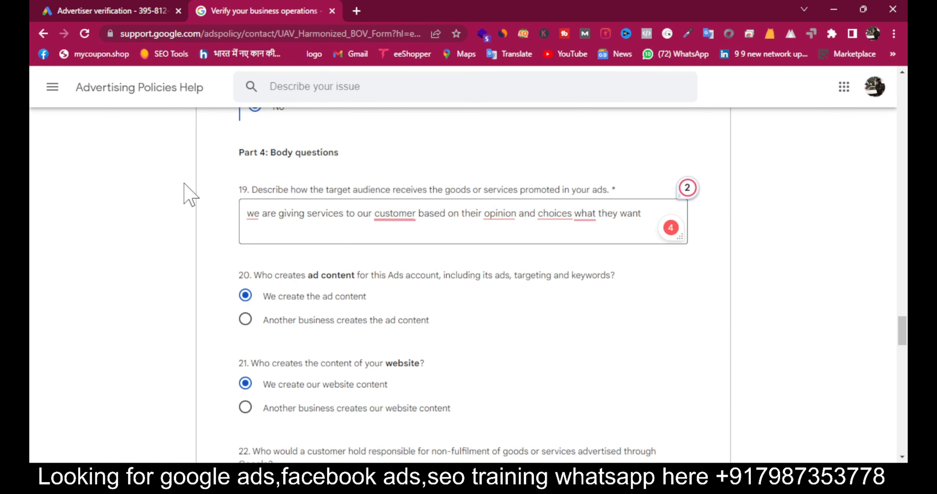
pyautogui.tripleClick(248, 217)
pyautogui.keyDown('shift'); pyautogui.click(586, 213); pyautogui.keyUp('shift')
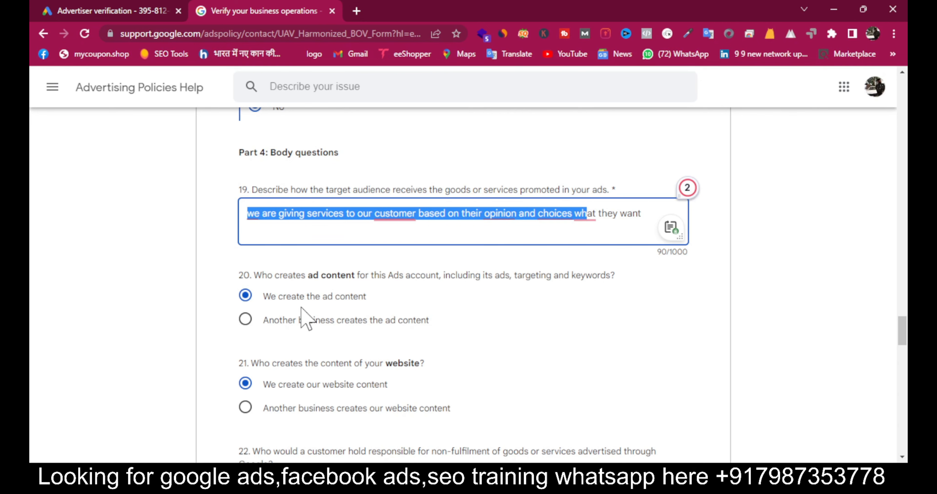
pyautogui.scroll(-5, 424, 386)
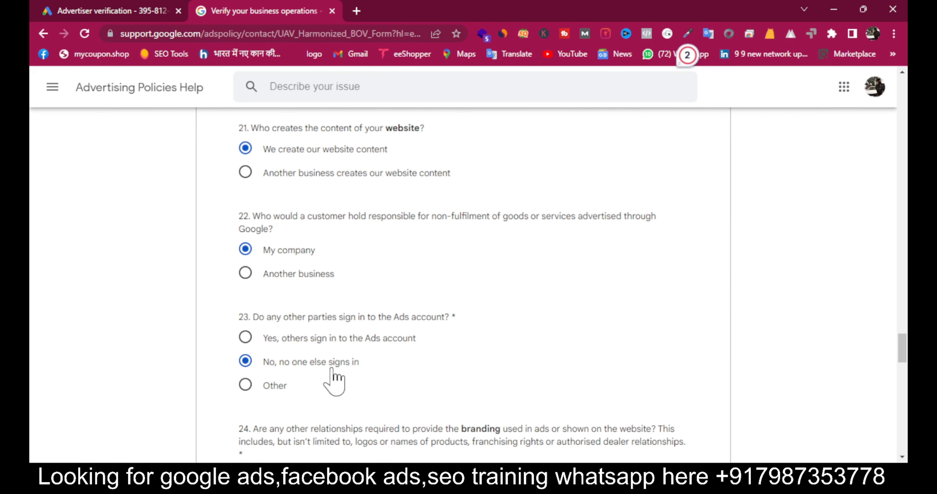
pyautogui.scroll(-5, 332, 380)
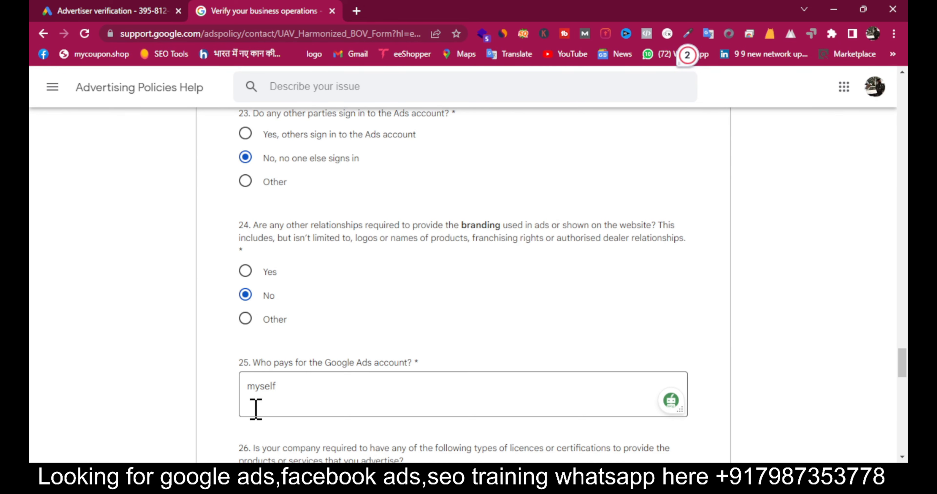
pyautogui.scroll(-6, 255, 410)
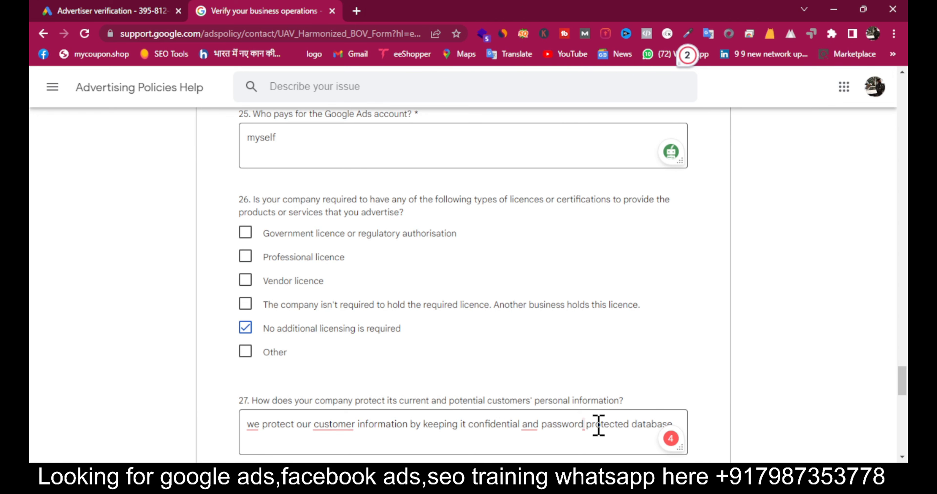
pyautogui.tripleClick(634, 427)
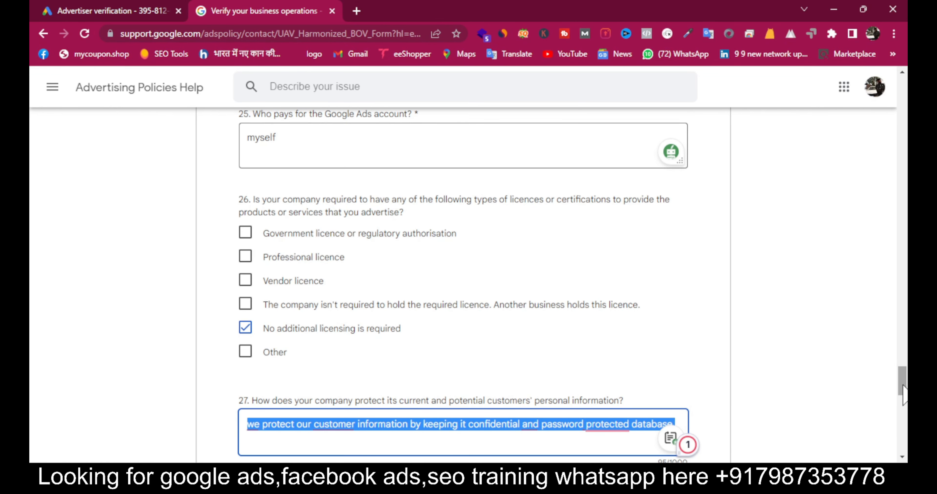
pyautogui.moveTo(903, 386); pyautogui.dragTo(902, 406)
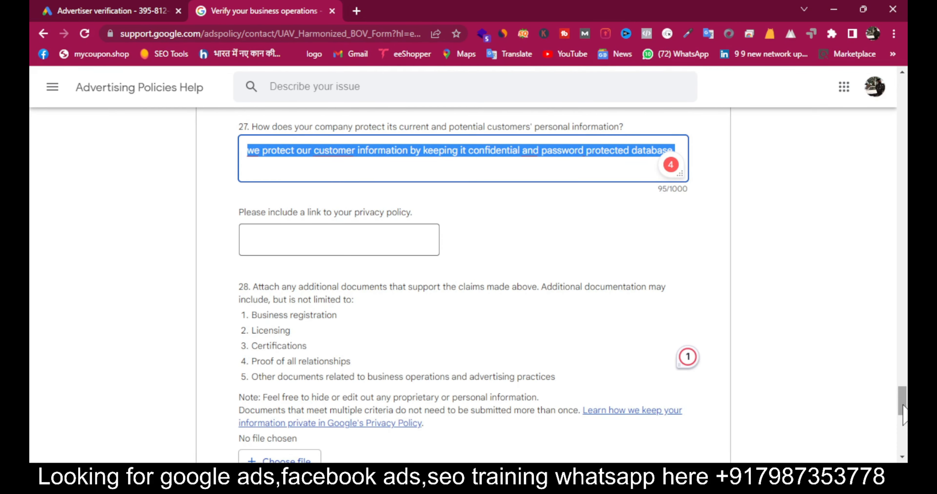
pyautogui.click(336, 250)
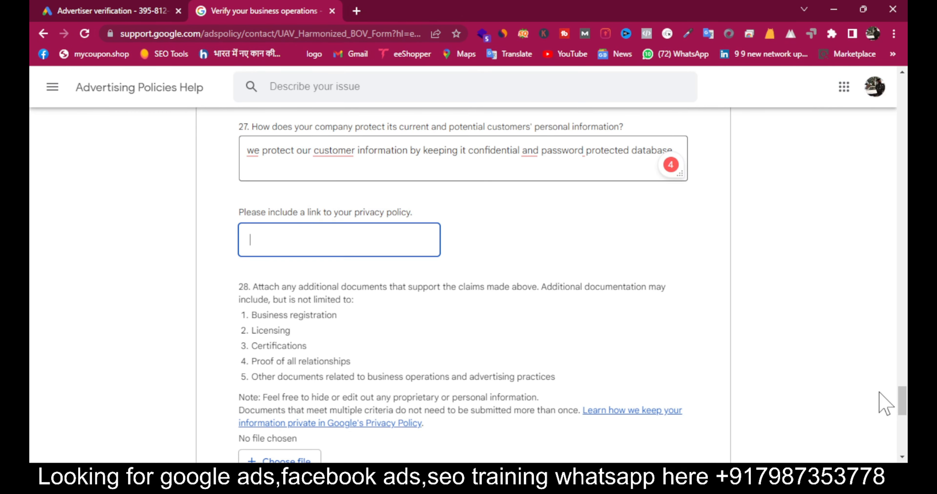
pyautogui.scroll(-5, 906, 400)
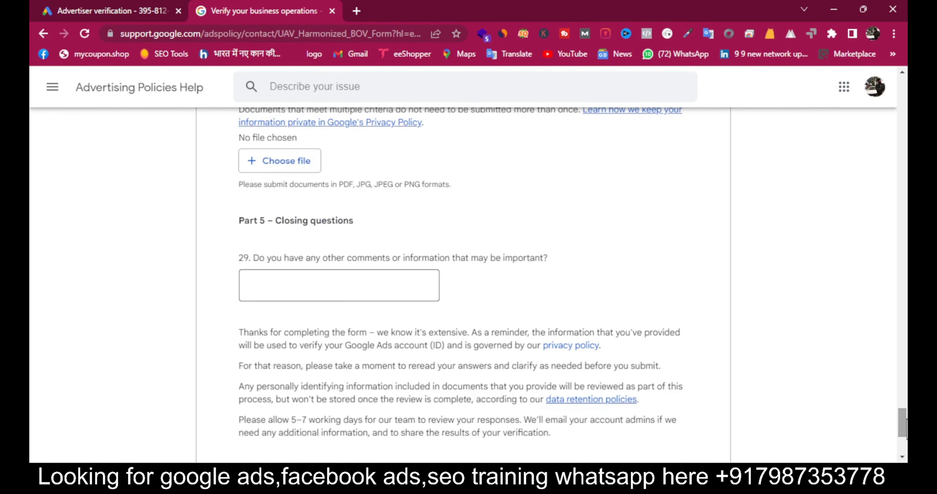
pyautogui.scroll(-4, 903, 425)
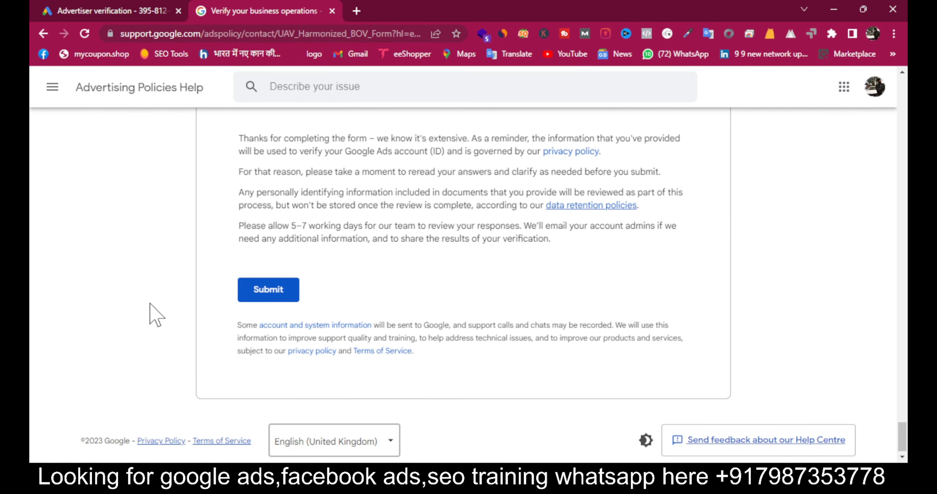
# - Submit the business operations form and highlight the 'Your email has been sent' confirmation
pyautogui.click(259, 295)
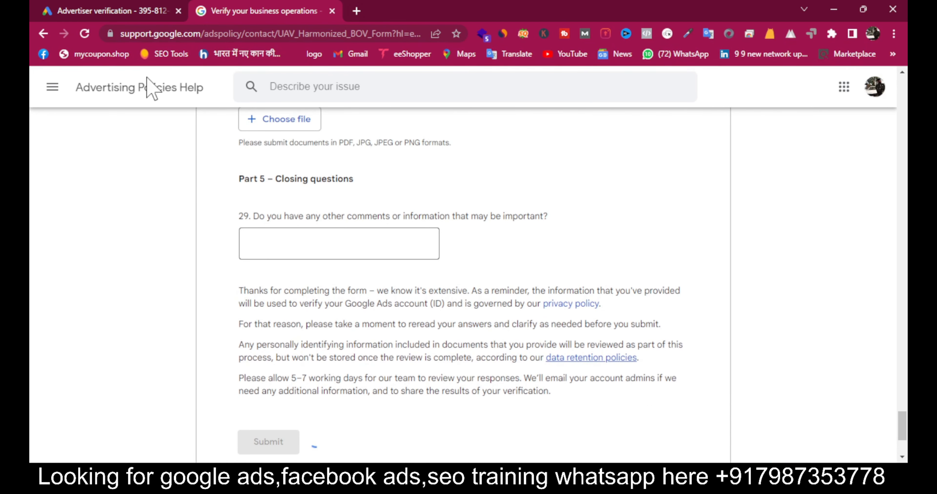
pyautogui.scroll(2, 475, 421)
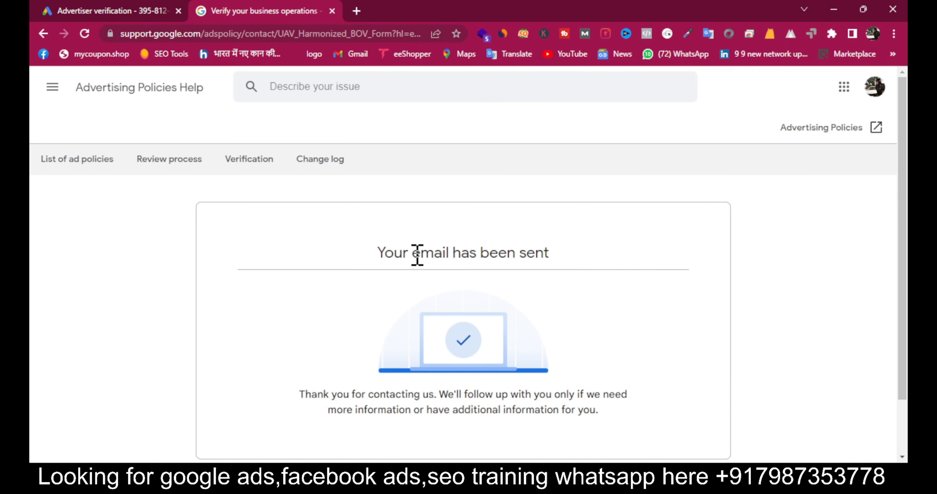
pyautogui.moveTo(383, 244); pyautogui.dragTo(819, 226)
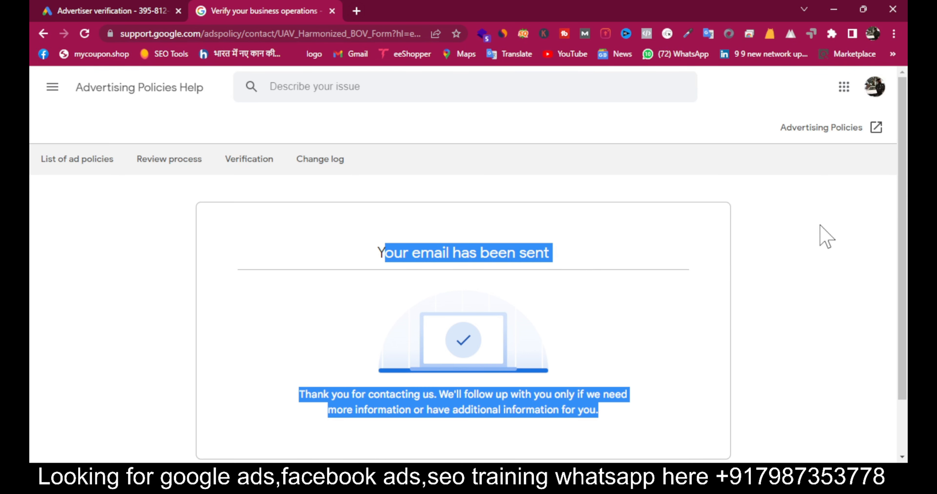